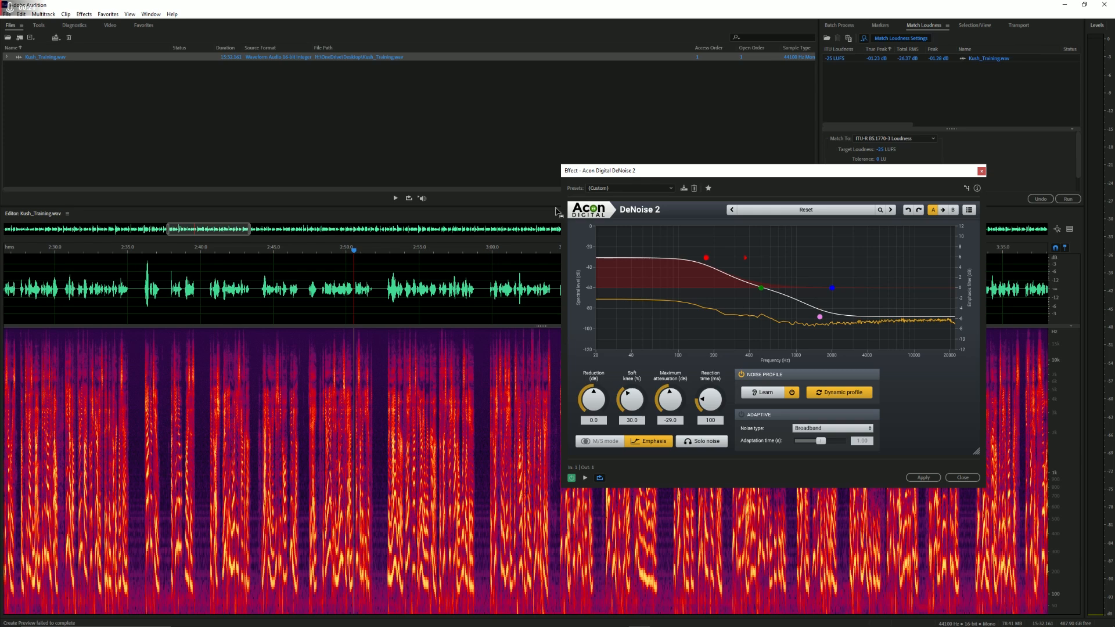
Step: Load the Reset preset in the DeNoise 2 effect to clear its custom settings
{"action": "left_click", "coordinate": [804, 211]}
{"action": "left_click", "coordinate": [764, 252]}
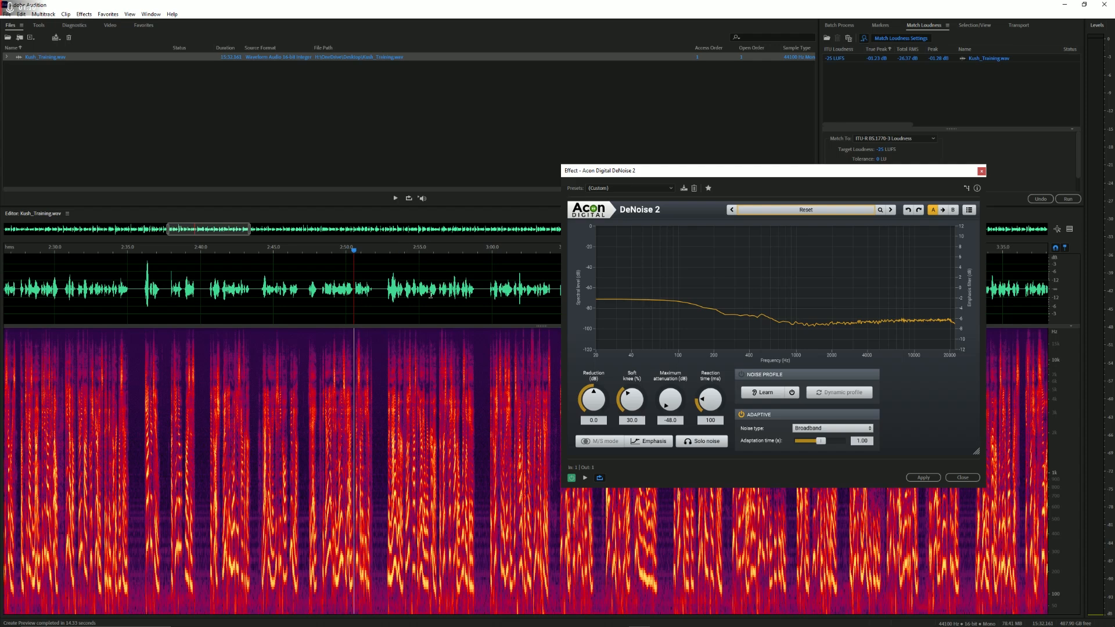
Step: Examine the background noise in the pauses between spoken phrases from about 2:43 to 2:53
{"action": "scroll", "coordinate": [349, 290], "scroll_direction": "up", "scroll_amount": 3}
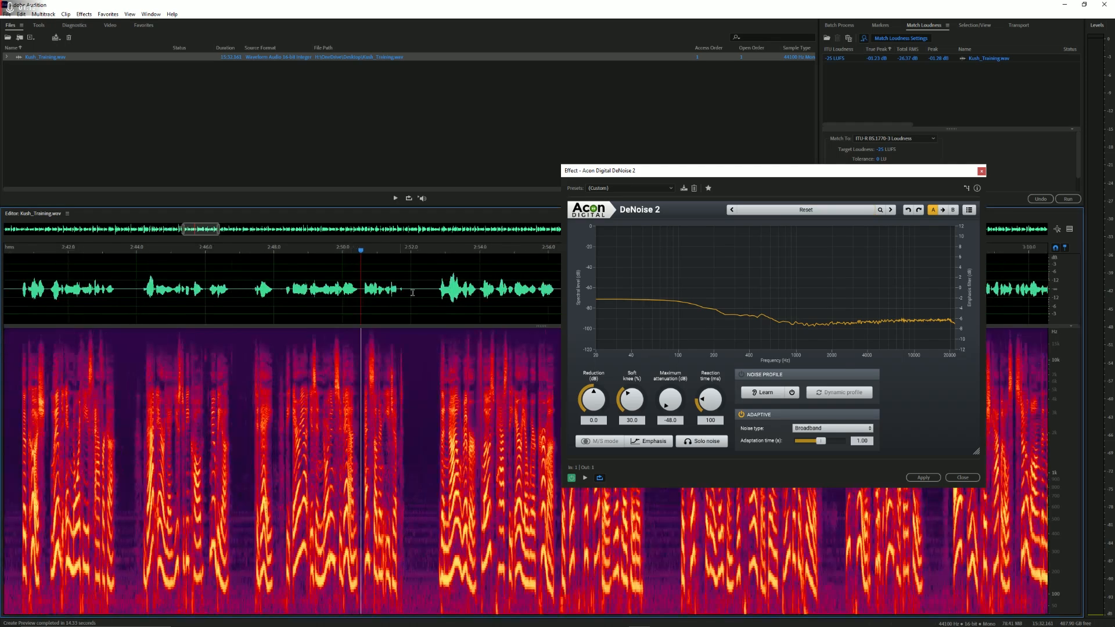
{"action": "scroll", "coordinate": [443, 293], "scroll_direction": "up", "scroll_amount": 3}
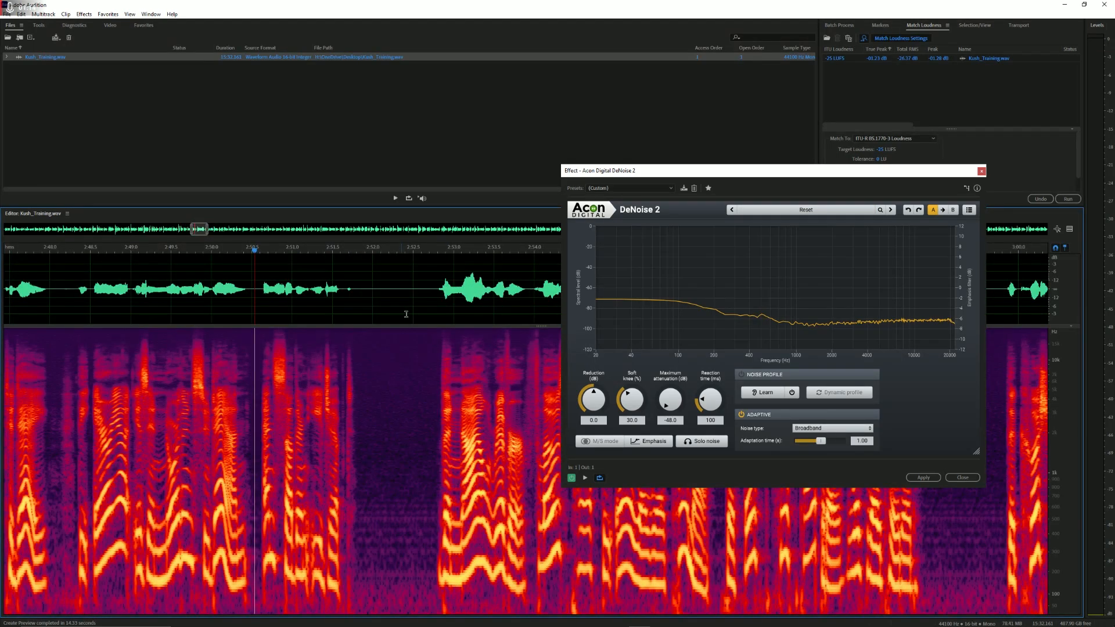
{"action": "scroll", "coordinate": [420, 294], "scroll_direction": "down", "scroll_amount": 3}
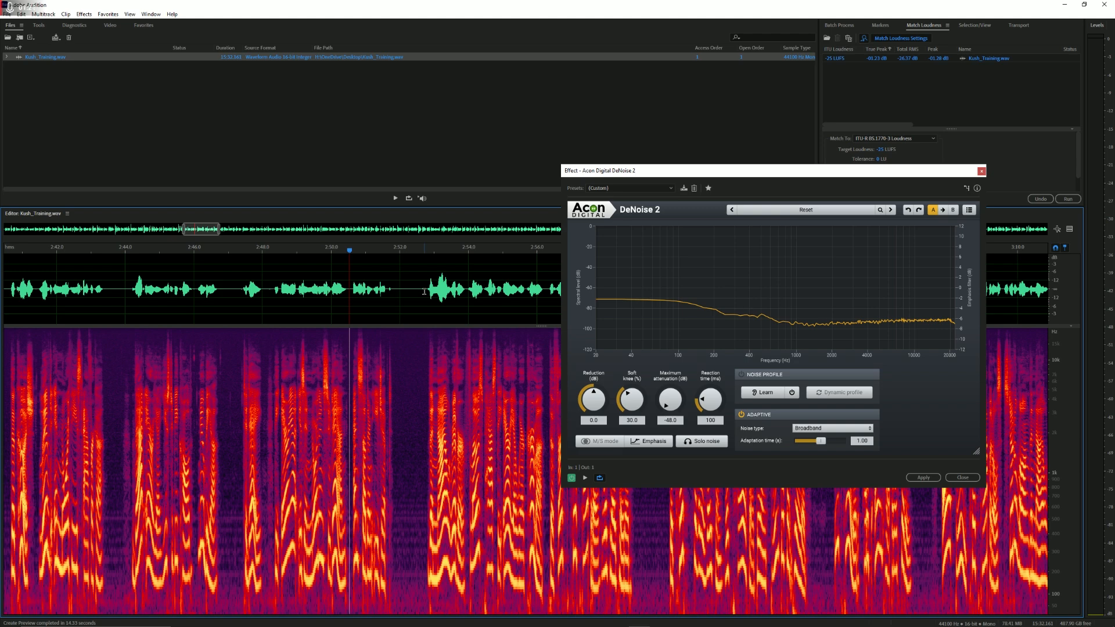
{"action": "left_click_drag", "start_coordinate": [424, 292], "coordinate": [396, 283]}
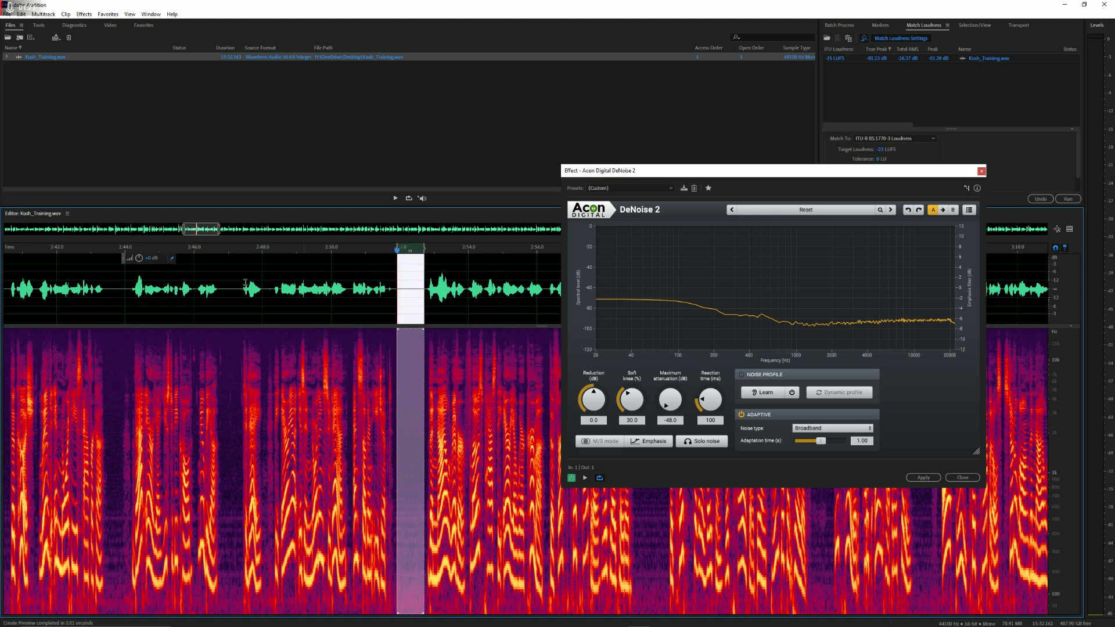
{"action": "scroll", "coordinate": [109, 294], "scroll_direction": "up", "scroll_amount": 2}
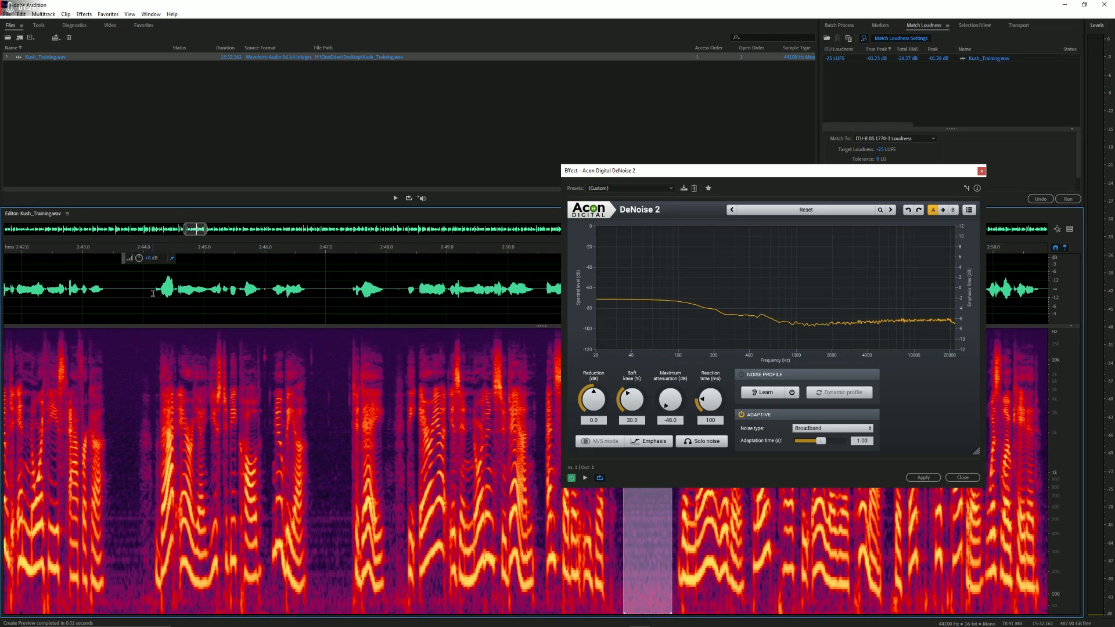
{"action": "left_click_drag", "start_coordinate": [152, 293], "coordinate": [112, 341]}
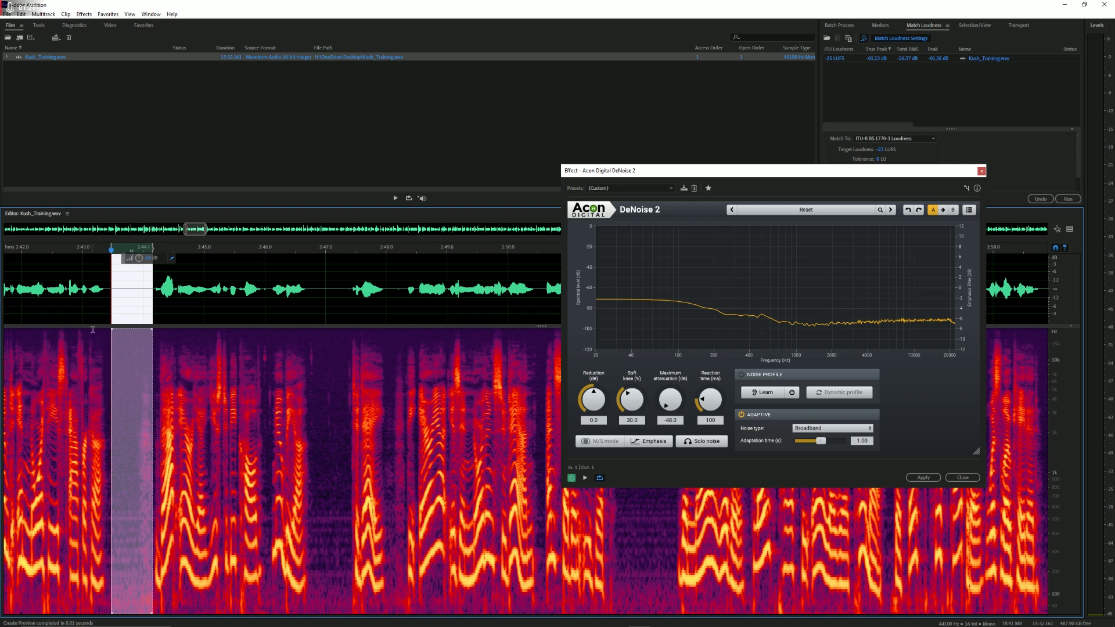
{"action": "scroll", "coordinate": [93, 329], "scroll_direction": "up", "scroll_amount": 2}
{"action": "left_click", "coordinate": [264, 449]}
{"action": "left_click", "coordinate": [213, 439]}
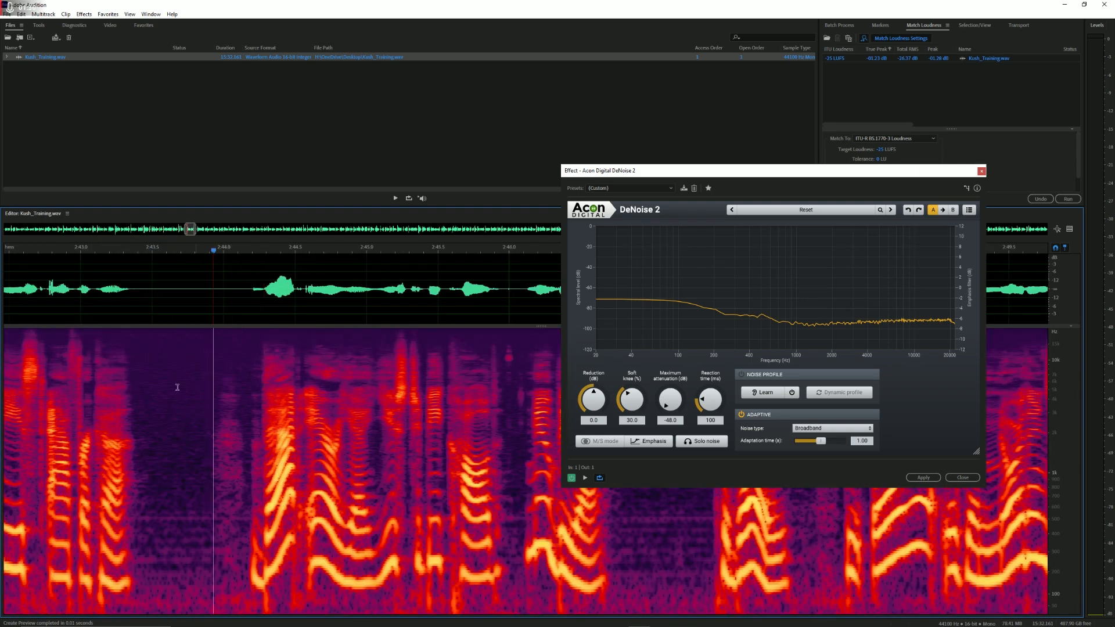
{"action": "scroll", "coordinate": [142, 297], "scroll_direction": "down", "scroll_amount": 5}
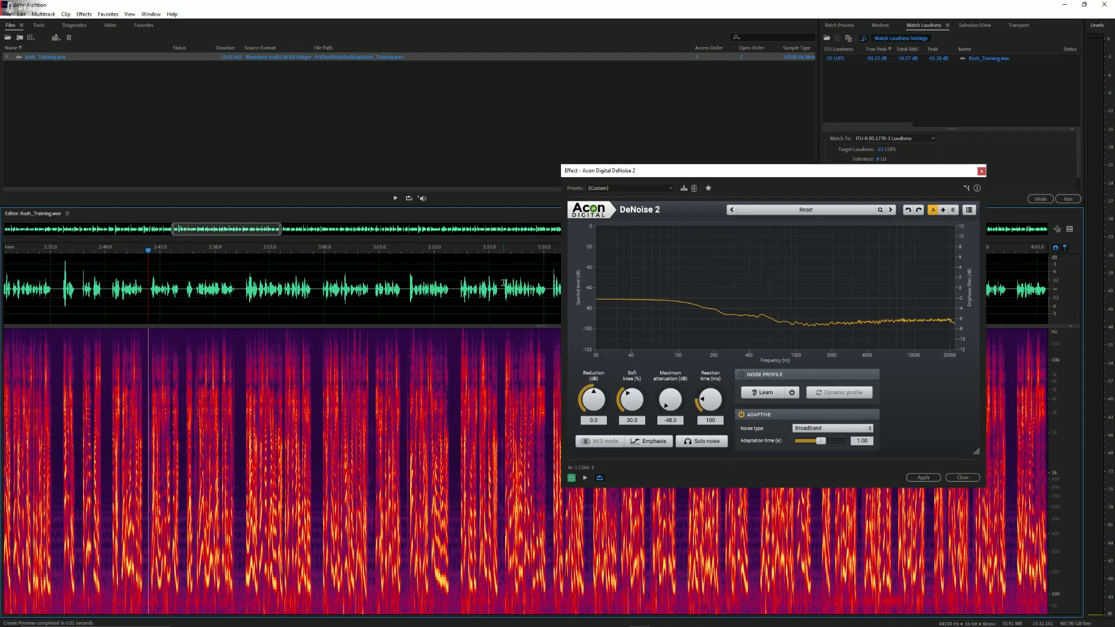
Step: Select the silent pause from about 3:11.4 to 3:12.3 and play it with the DeNoise effect bypassed
{"action": "scroll", "coordinate": [503, 282], "scroll_direction": "up", "scroll_amount": 3}
{"action": "left_click_drag", "start_coordinate": [370, 284], "coordinate": [410, 286]}
{"action": "key", "text": "space"}
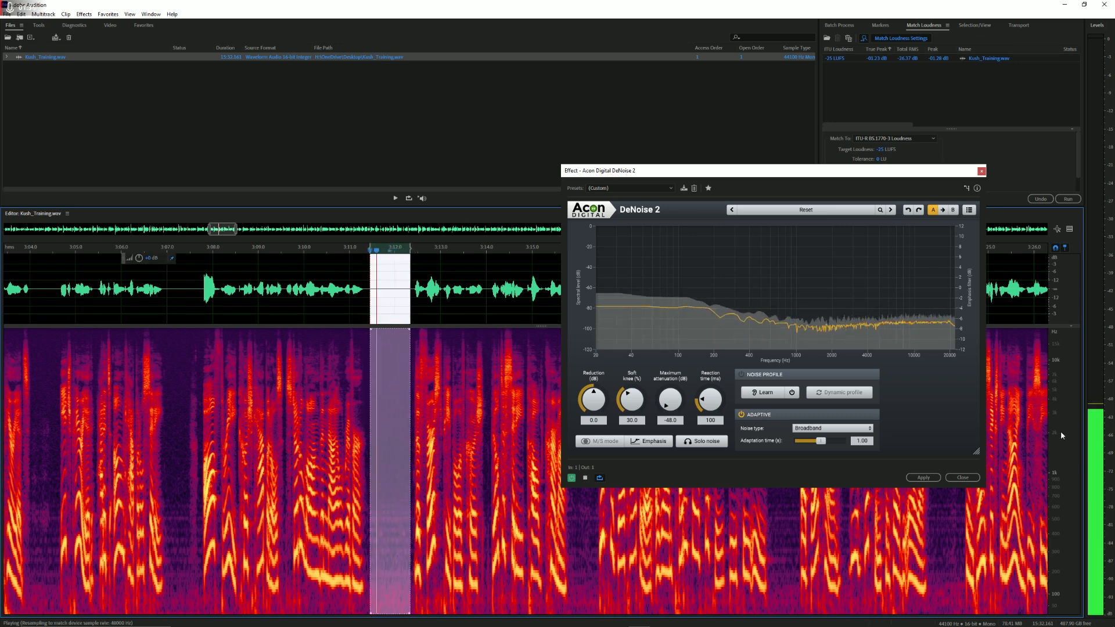
{"action": "left_click", "coordinate": [572, 477]}
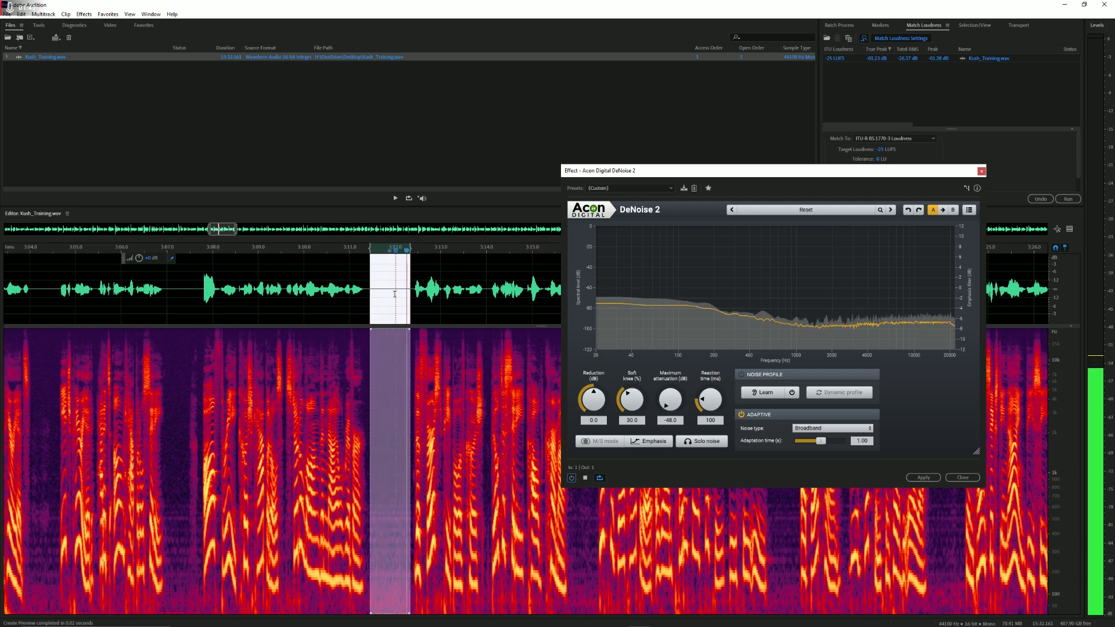
{"action": "key", "text": "space"}
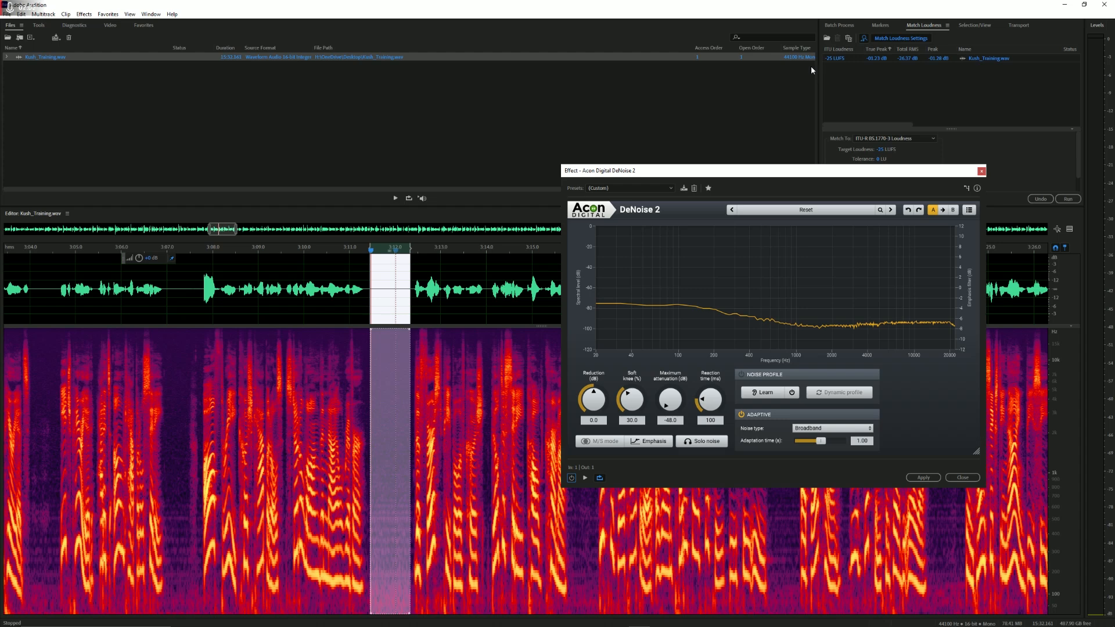
Step: Learn a noise profile from the looping pause, keep the dynamic profile off, and re-enable the DeNoise effect
{"action": "key", "text": "space"}
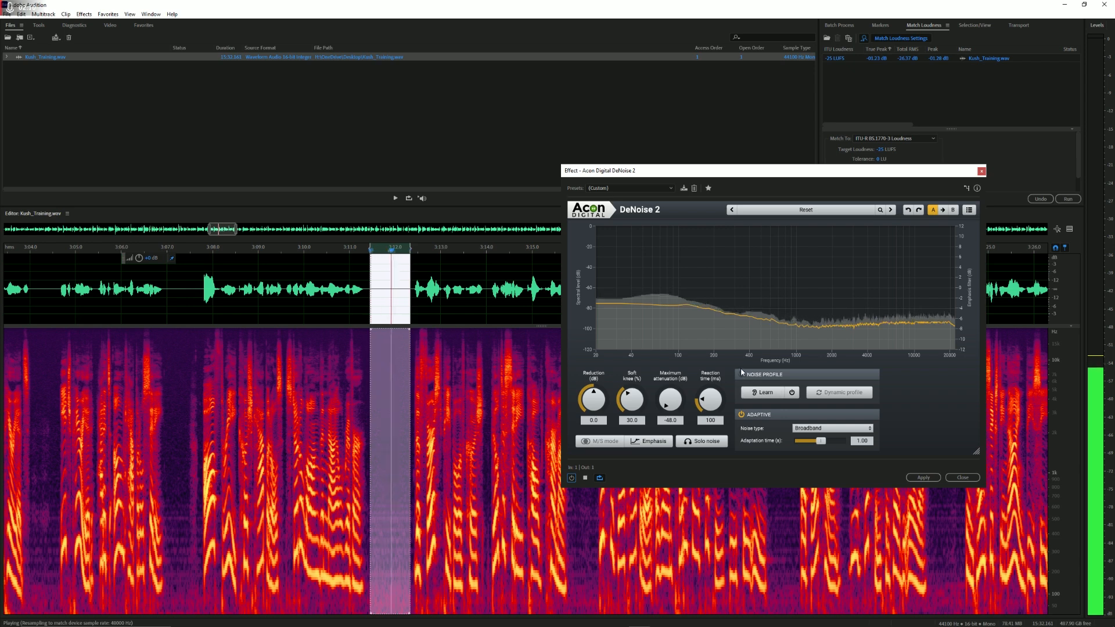
{"action": "left_click", "coordinate": [762, 392]}
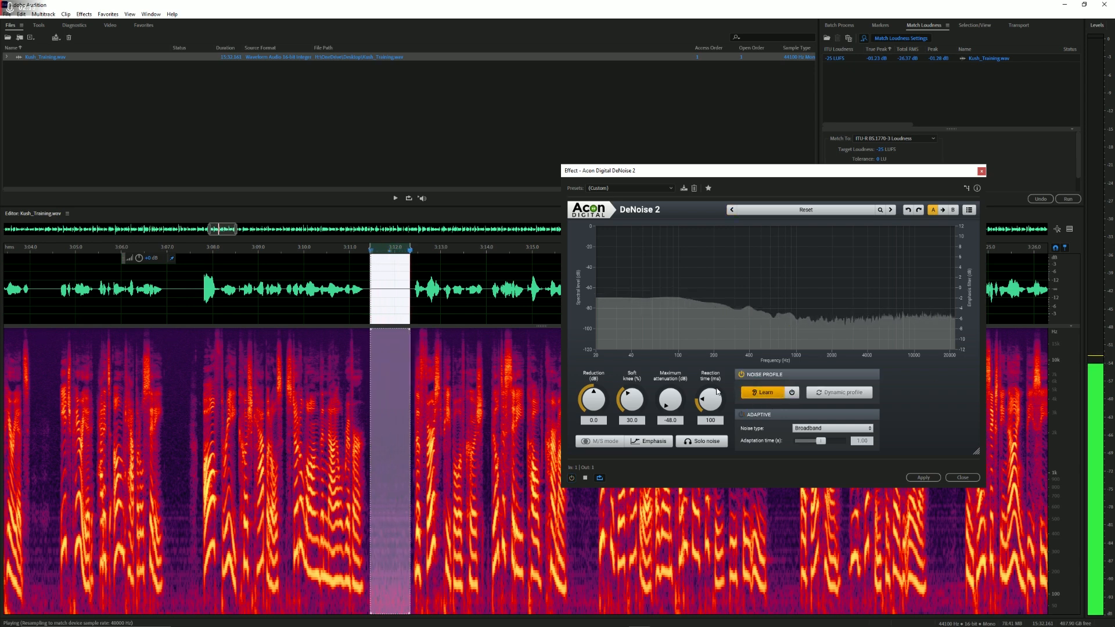
{"action": "left_click", "coordinate": [792, 393]}
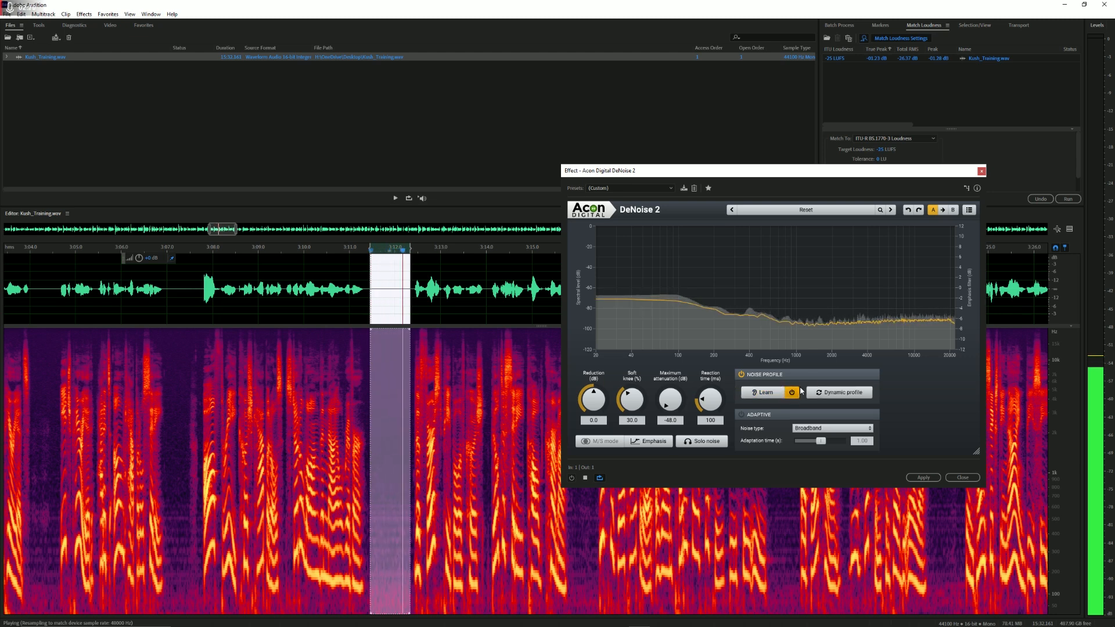
{"action": "left_click", "coordinate": [836, 395]}
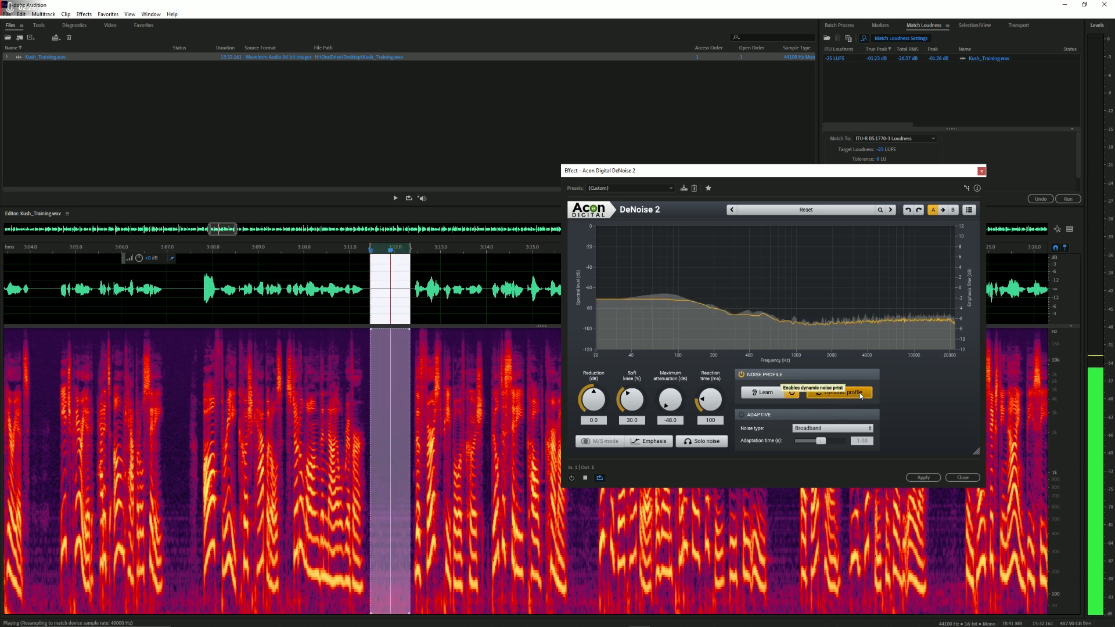
{"action": "left_click", "coordinate": [861, 395]}
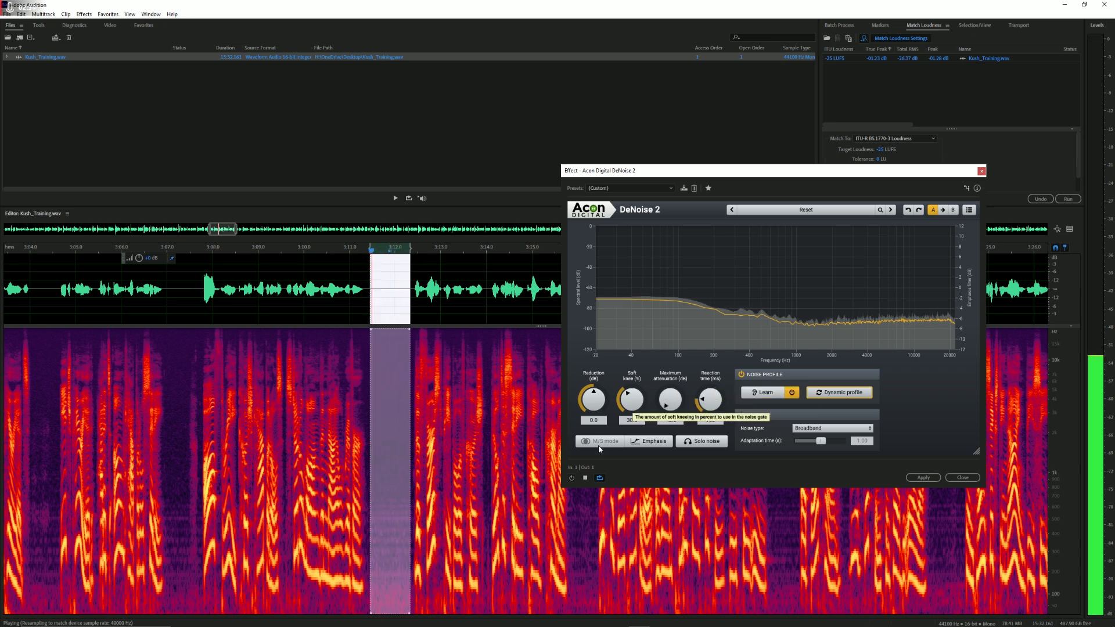
{"action": "left_click", "coordinate": [571, 477]}
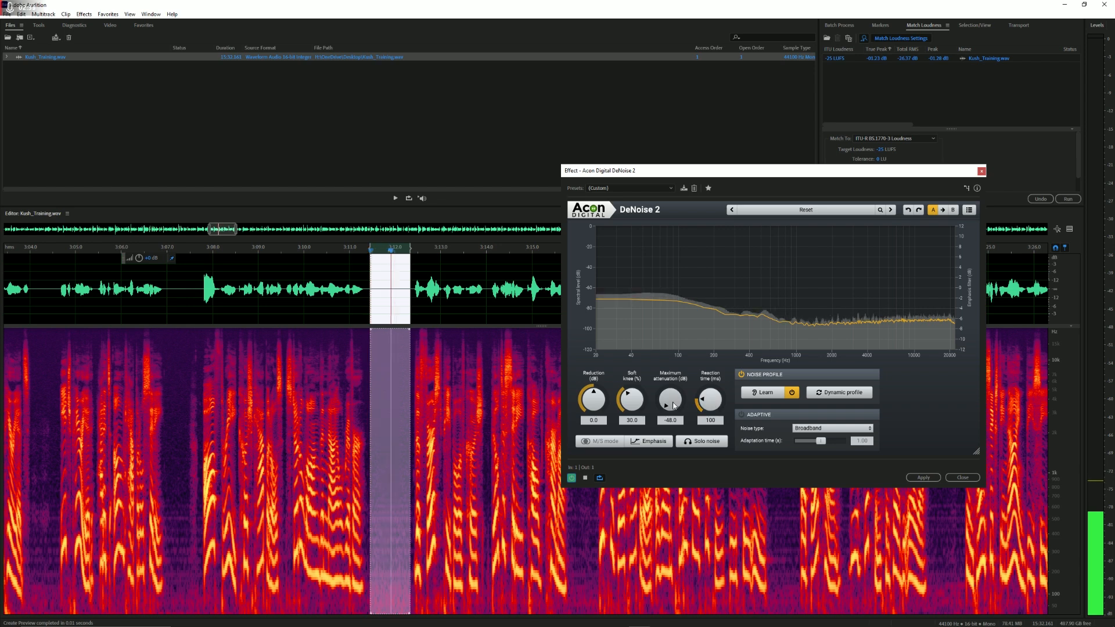
Step: Set the maximum attenuation of the noise reduction to about -15.7 dB while the pause plays
{"action": "left_click_drag", "start_coordinate": [673, 404], "coordinate": [674, 330]}
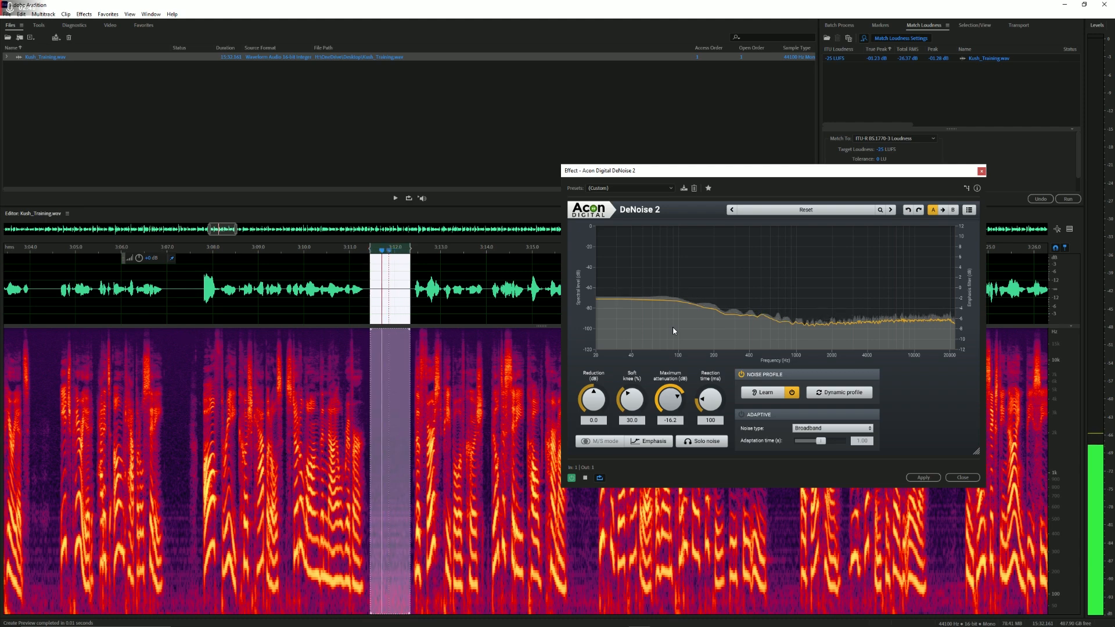
{"action": "left_click_drag", "start_coordinate": [672, 326], "coordinate": [671, 329]}
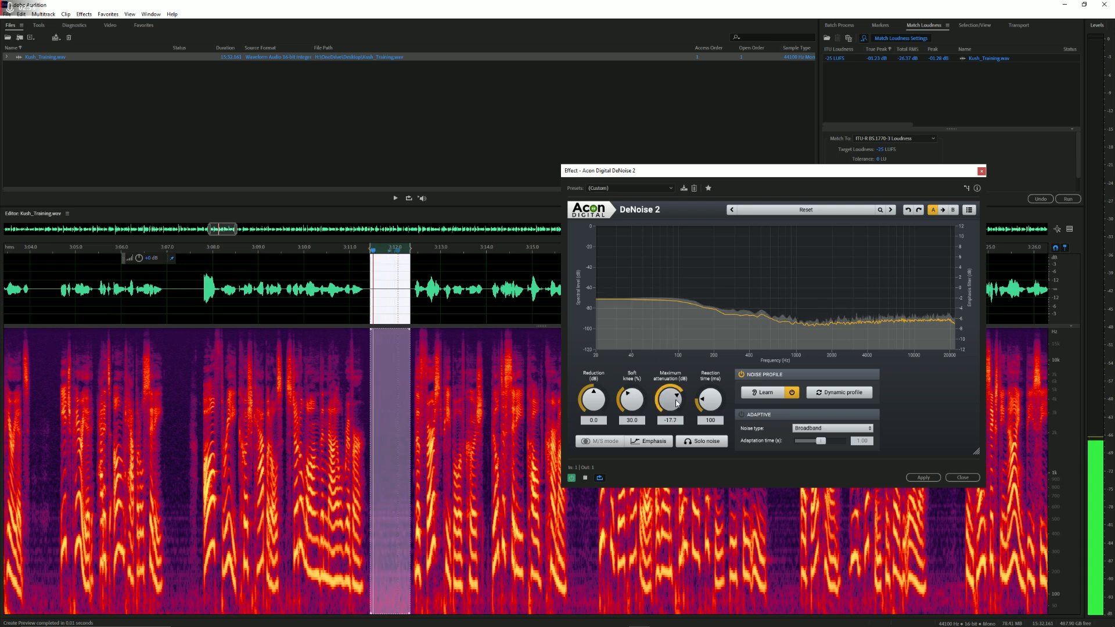
{"action": "left_click_drag", "start_coordinate": [676, 401], "coordinate": [673, 401]}
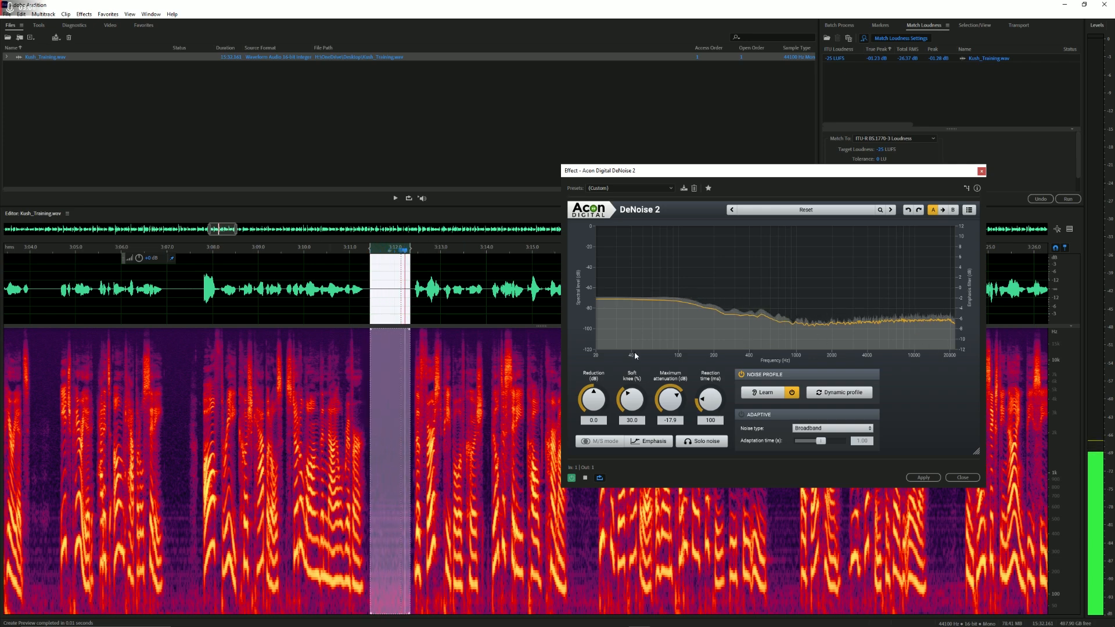
{"action": "mouse_move", "coordinate": [669, 399]}
{"action": "left_mouse_down"}
{"action": "mouse_move", "coordinate": [667, 446]}
{"action": "mouse_move", "coordinate": [670, 397]}
{"action": "left_mouse_up"}
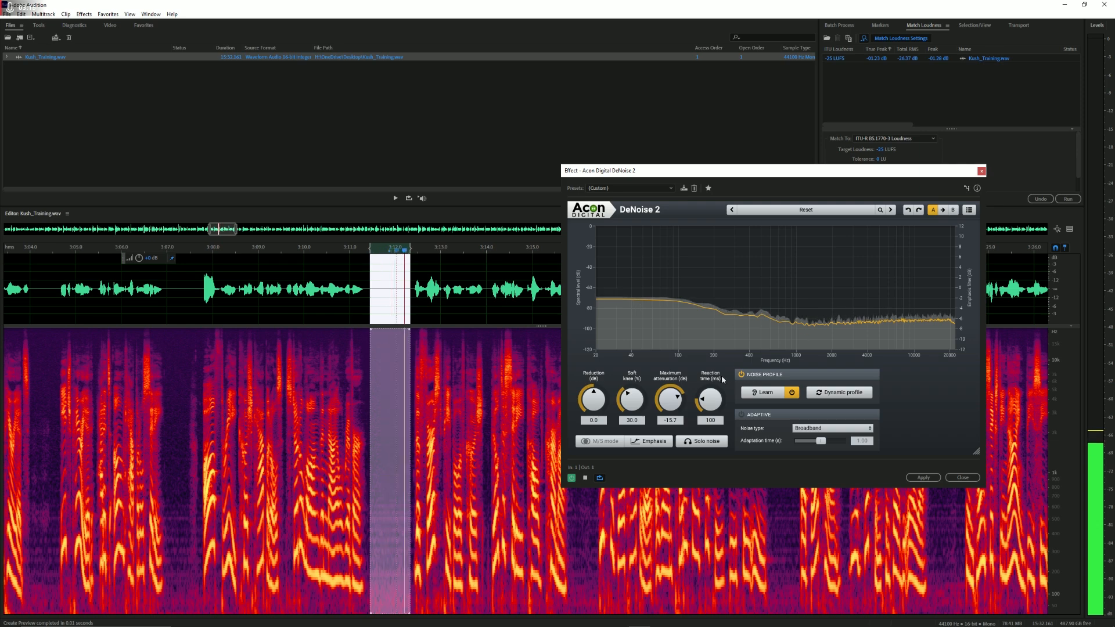
Step: Enable Emphasis and shape its curve with the low band at about +6 dB and the high band at about -4 dB near 2000 Hz
{"action": "left_click", "coordinate": [658, 442]}
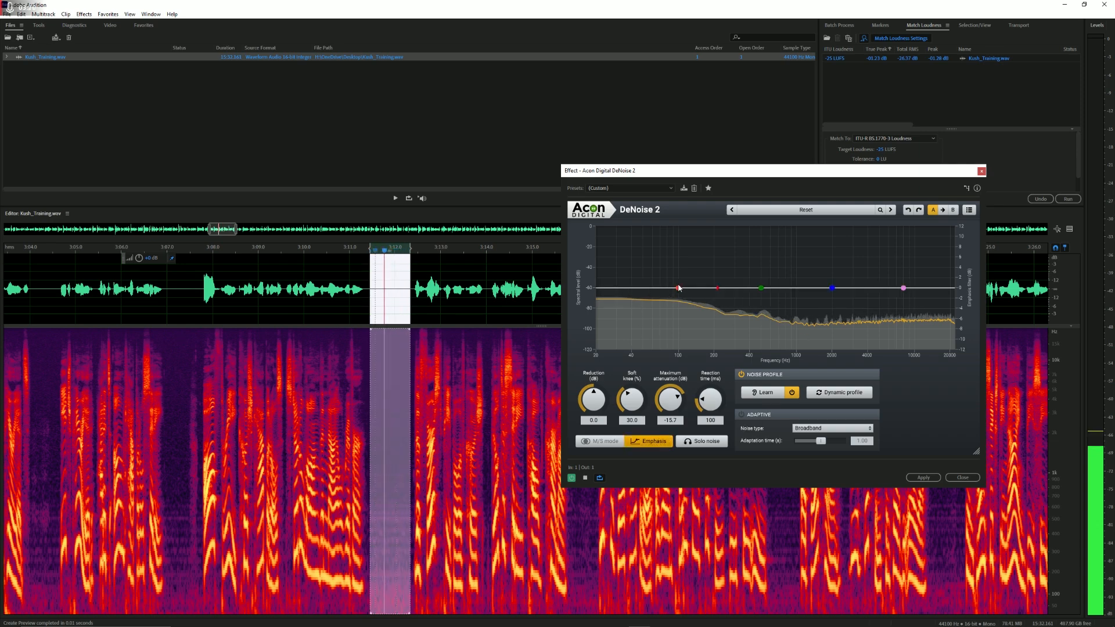
{"action": "left_click_drag", "start_coordinate": [679, 288], "coordinate": [707, 259]}
{"action": "left_click_drag", "start_coordinate": [902, 288], "coordinate": [866, 294]}
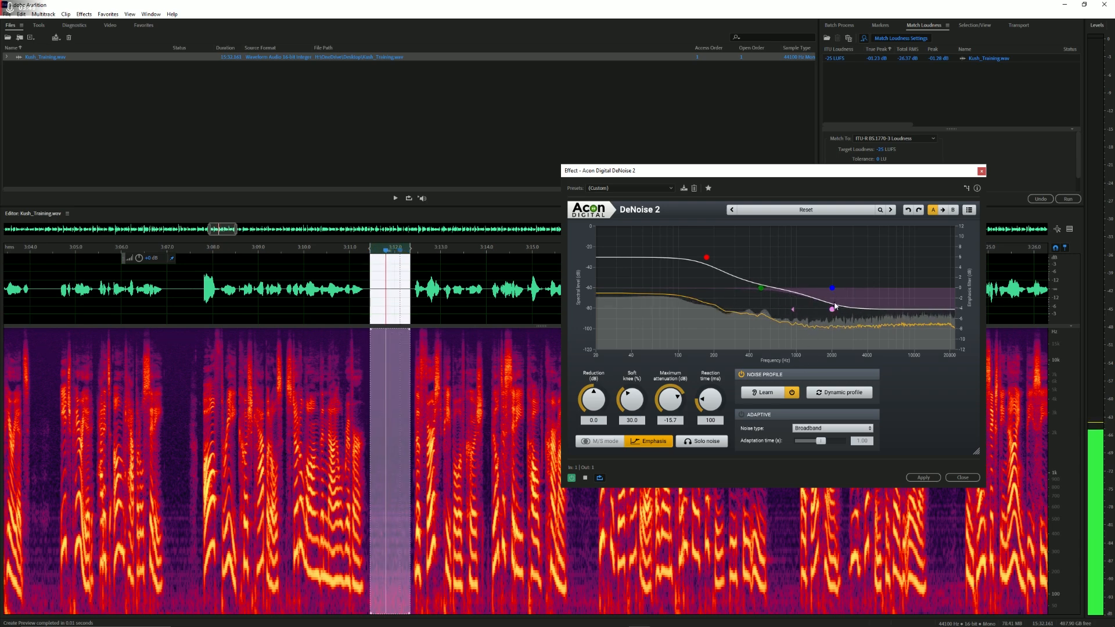
{"action": "left_click_drag", "start_coordinate": [832, 310], "coordinate": [833, 321]}
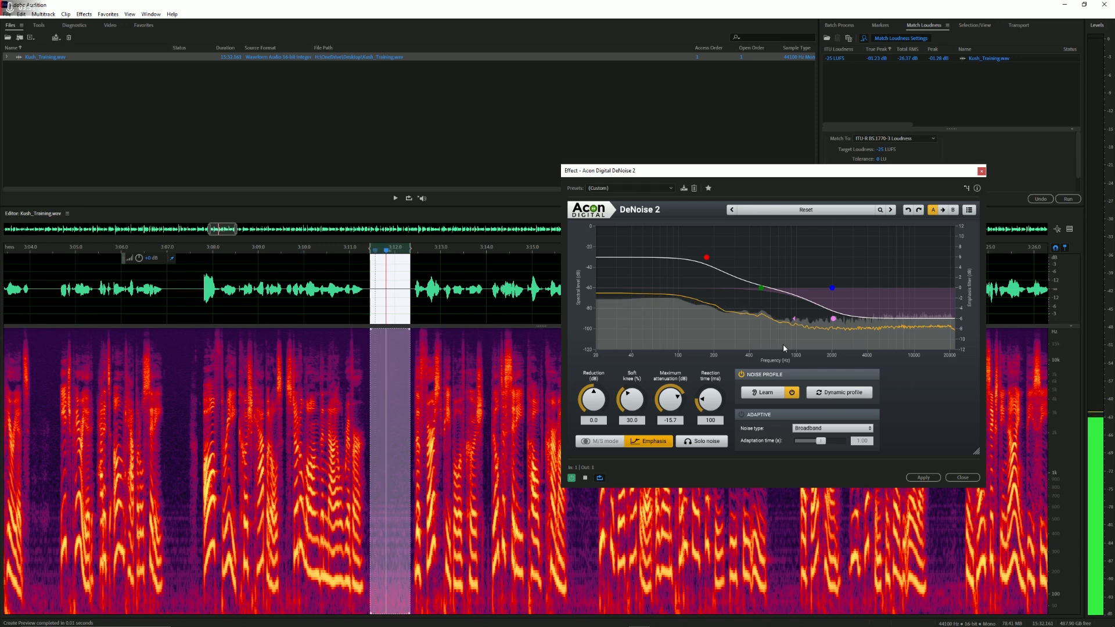
{"action": "left_click_drag", "start_coordinate": [833, 319], "coordinate": [833, 311]}
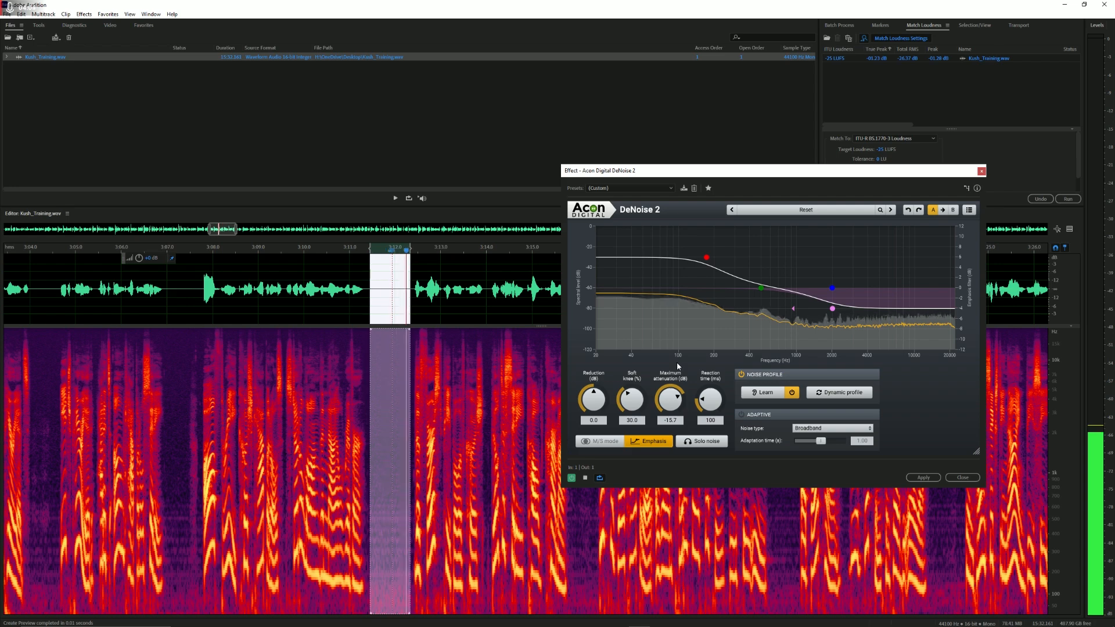
Step: Stop playback, clear the pause selection, and apply the DeNoise effect to the entire audio file
{"action": "key", "text": "space"}
{"action": "left_click", "coordinate": [431, 288]}
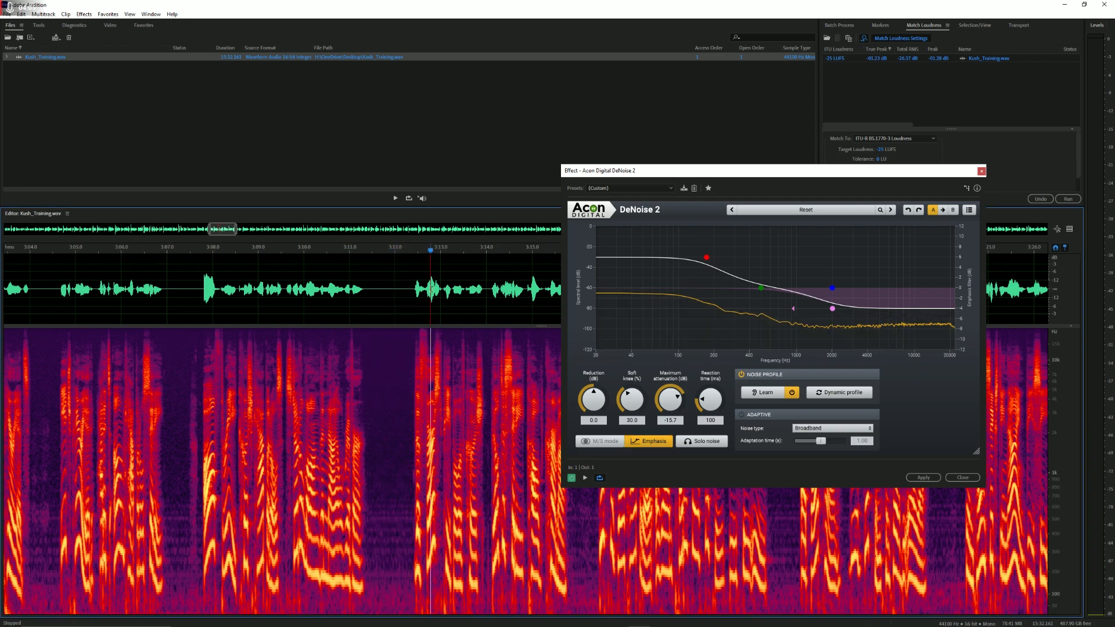
{"action": "left_click", "coordinate": [923, 477]}
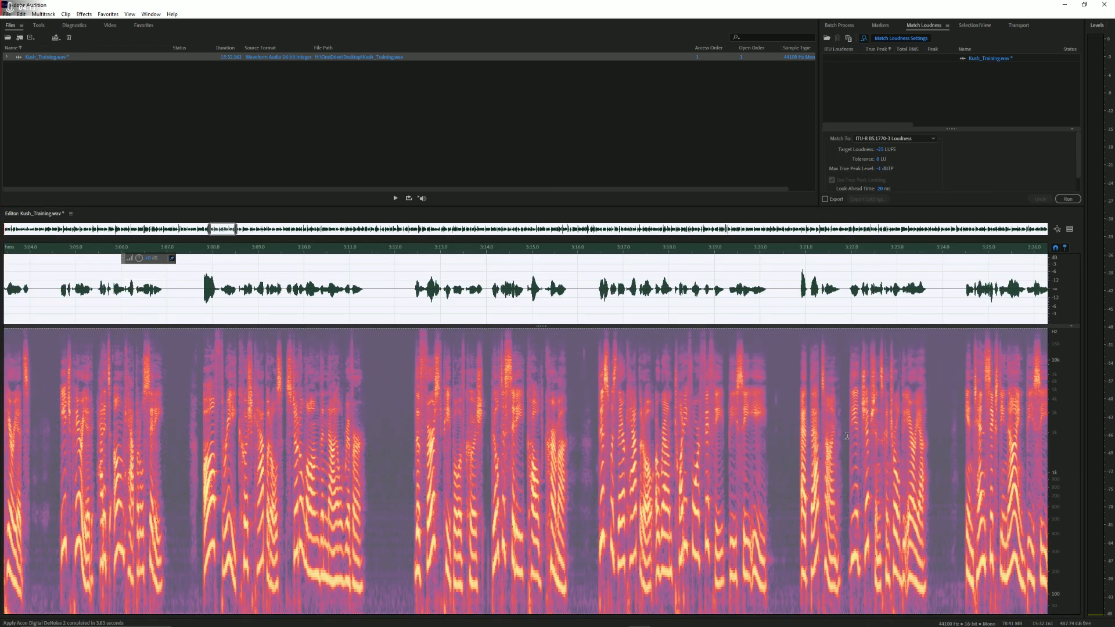
Step: Play the pause from about 3:11.4 to 3:12.3 in the processed file to check the remaining noise level
{"action": "left_click", "coordinate": [542, 408]}
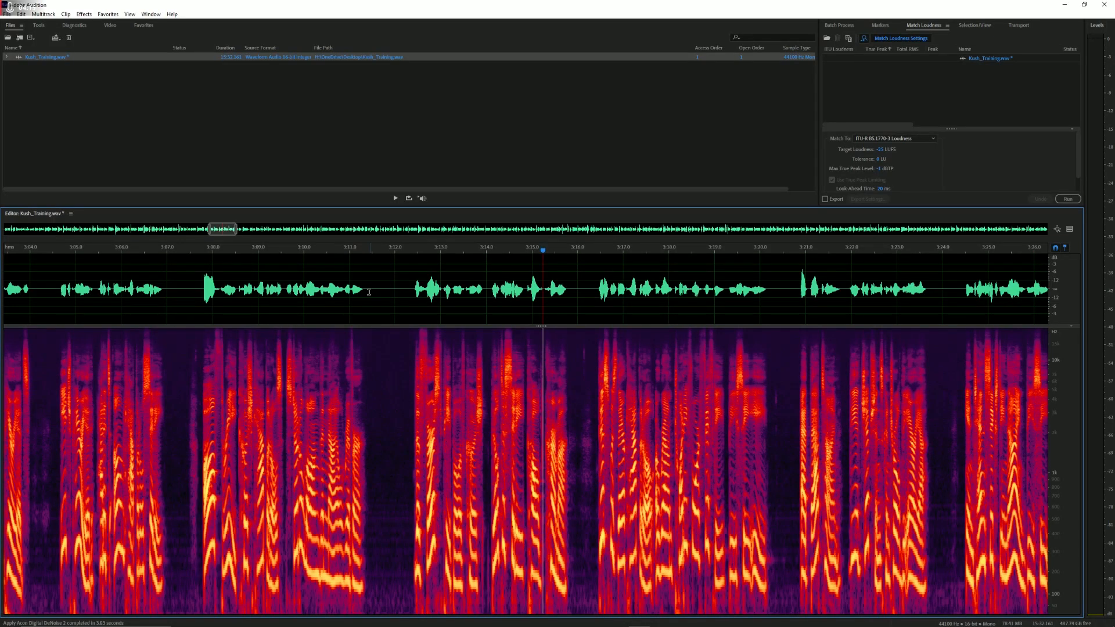
{"action": "left_click_drag", "start_coordinate": [368, 292], "coordinate": [411, 296]}
{"action": "key", "text": "space"}
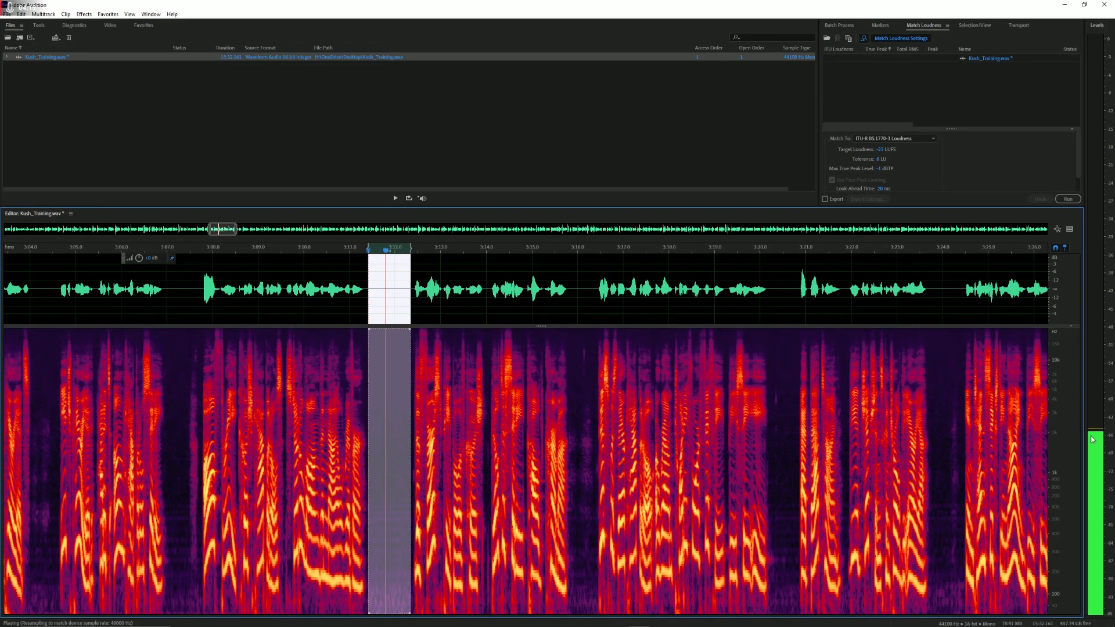
{"action": "scroll", "coordinate": [343, 308], "scroll_direction": "down", "scroll_amount": 3}
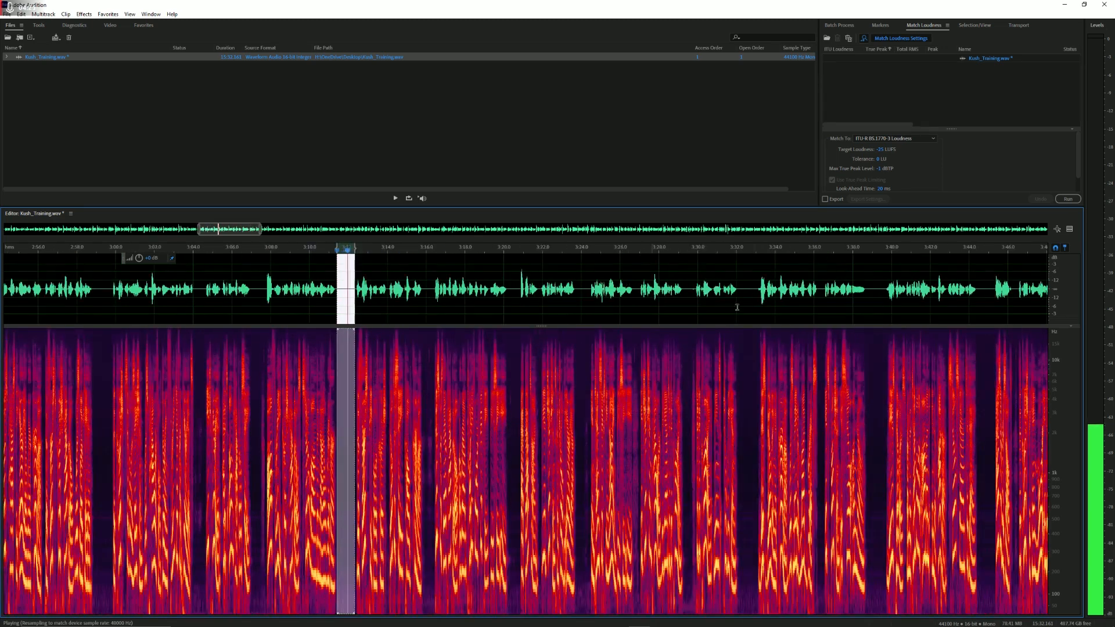
{"action": "scroll", "coordinate": [736, 307], "scroll_direction": "up", "scroll_amount": 3}
{"action": "key", "text": "space"}
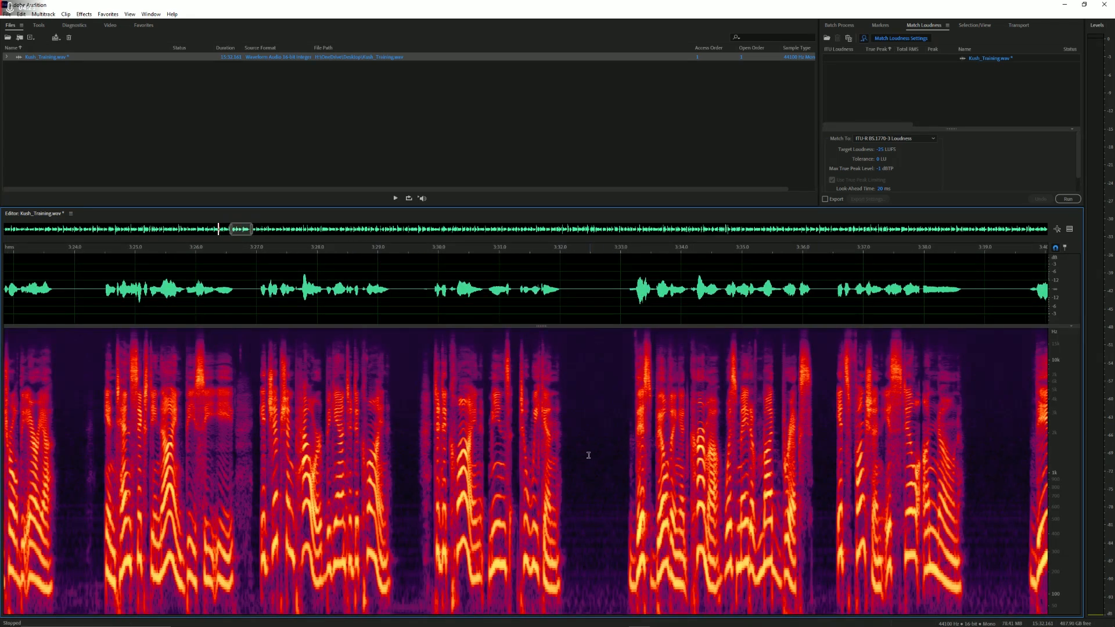
Step: Compare the pause around 3:32 before and after noise reduction by repeatedly undoing and redoing the effect, ending with it applied
{"action": "scroll", "coordinate": [673, 370], "scroll_direction": "up", "scroll_amount": 3}
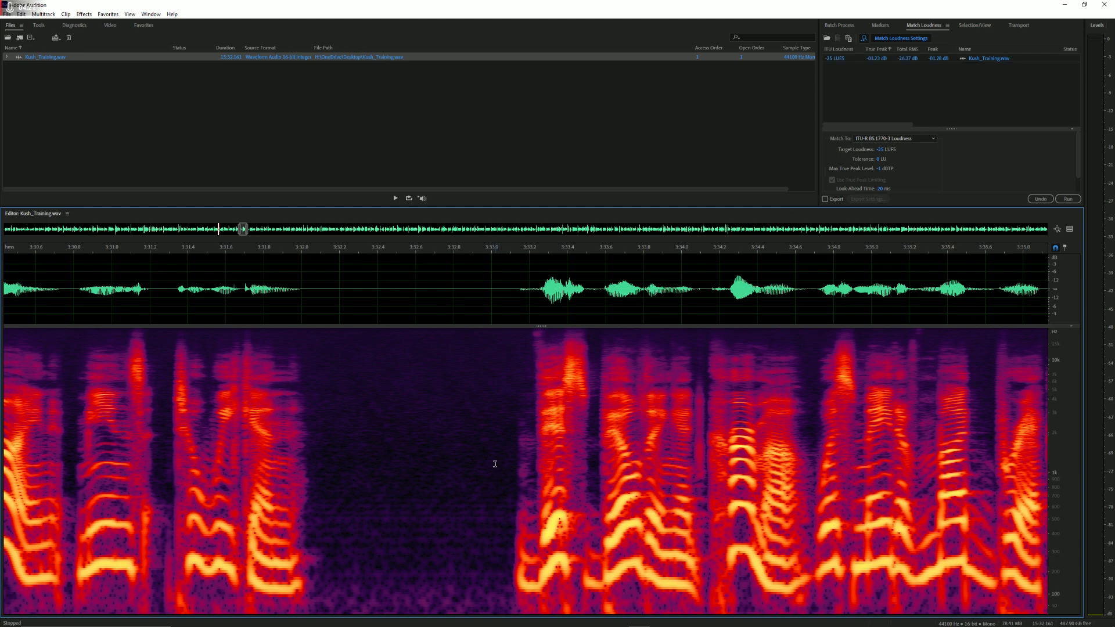
{"action": "key", "text": "ctrl+a"}
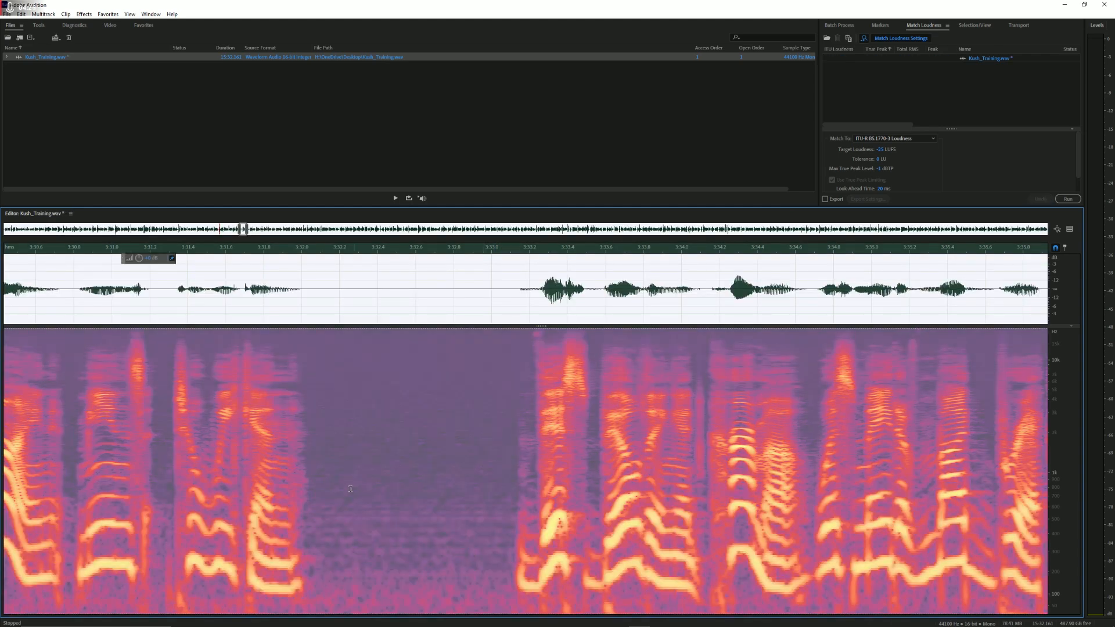
{"action": "key", "text": "ctrl+z"}
{"action": "key", "text": "ctrl+shift+z"}
{"action": "key", "text": "ctrl+z"}
{"action": "key", "text": "ctrl+shift+z"}
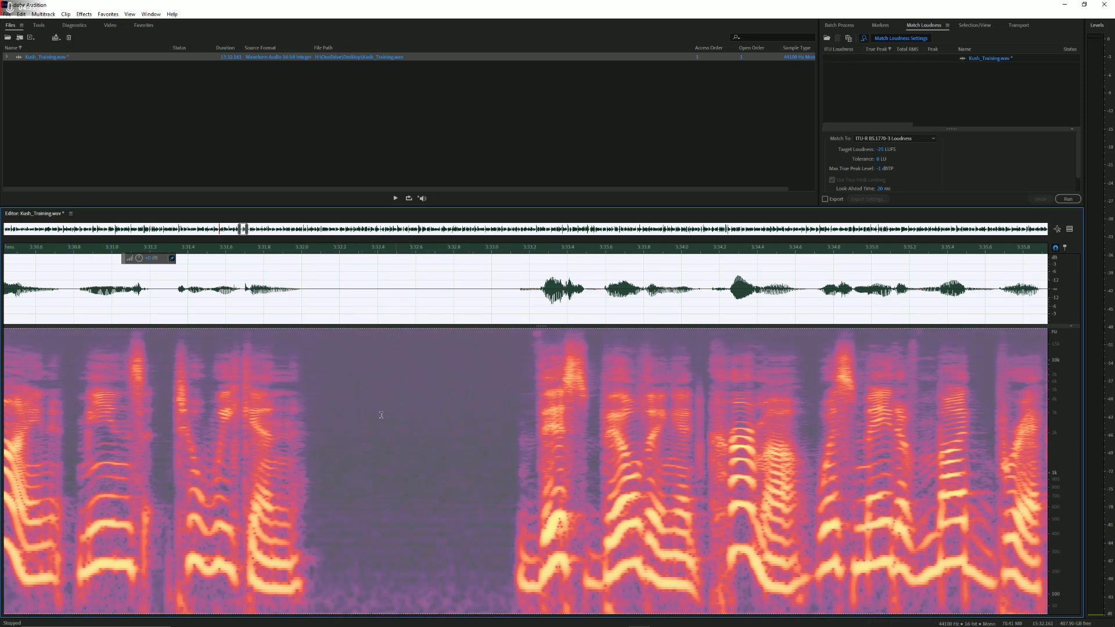
Step: Undo and redo the DeNoise pass once more, then revert the recording to its unprocessed state and clear the selection
{"action": "key", "text": "ctrl+z"}
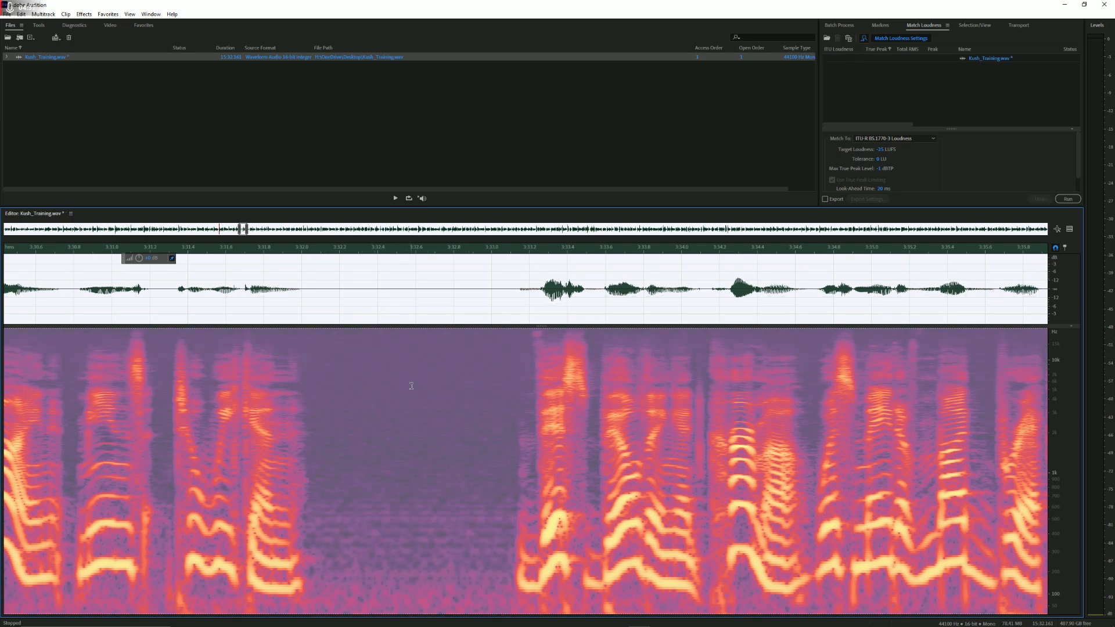
{"action": "key", "text": "ctrl+shift+z"}
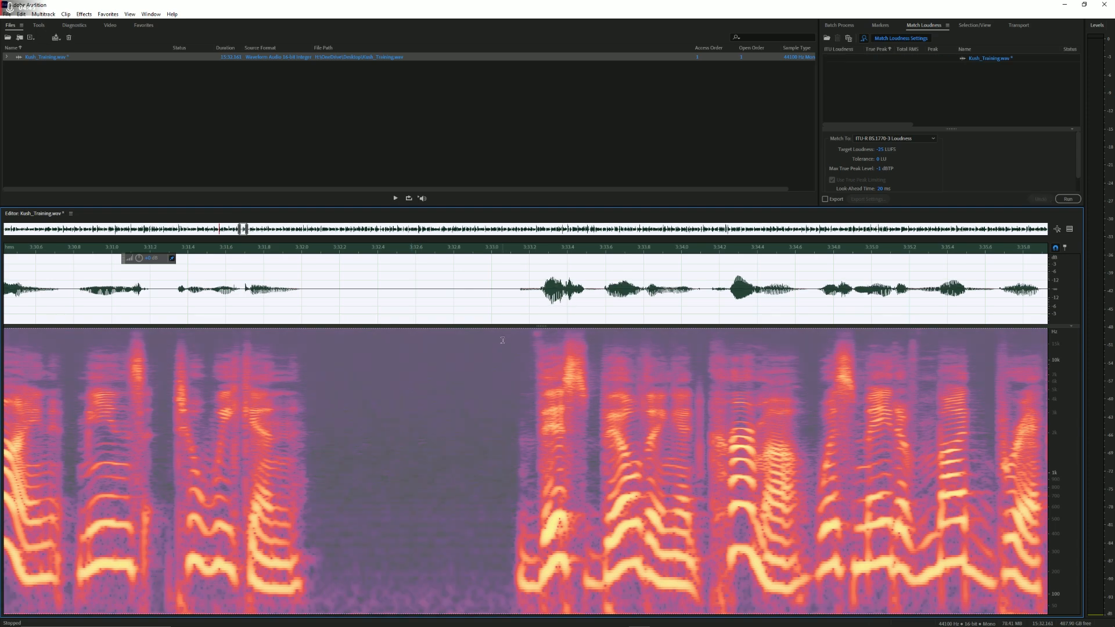
{"action": "scroll", "coordinate": [628, 277], "scroll_direction": "down", "scroll_amount": 15}
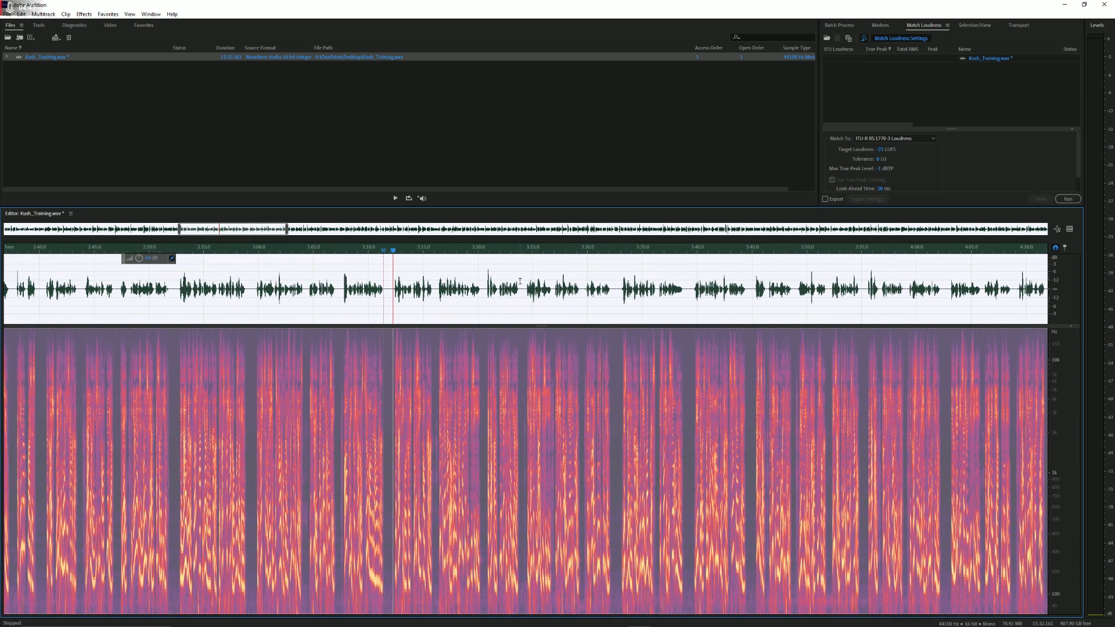
{"action": "left_click", "coordinate": [520, 283]}
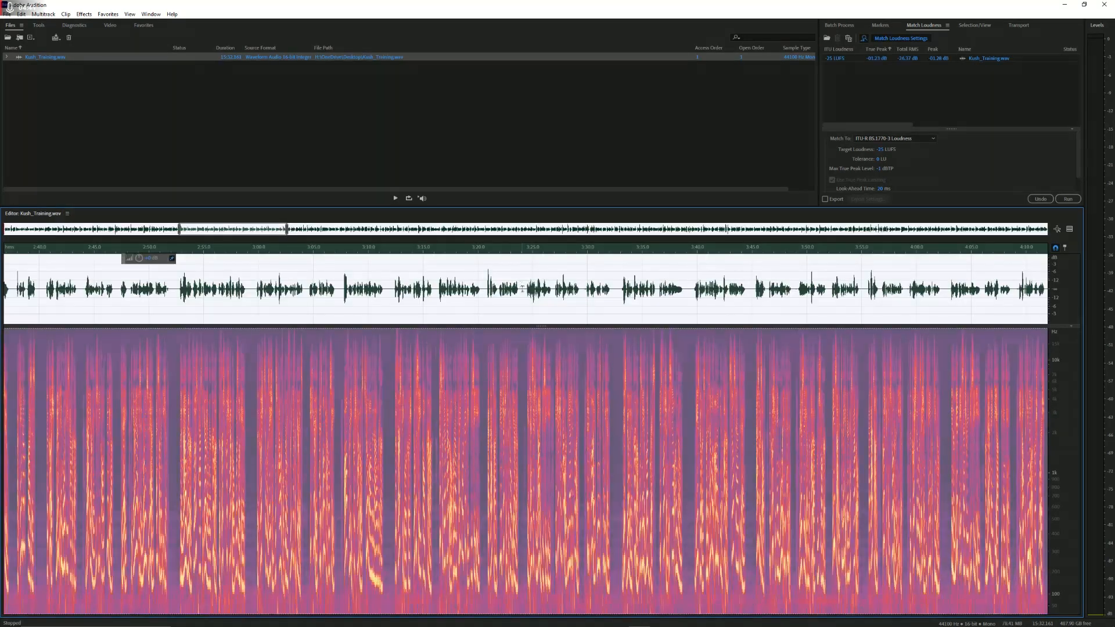
{"action": "left_click", "coordinate": [421, 284]}
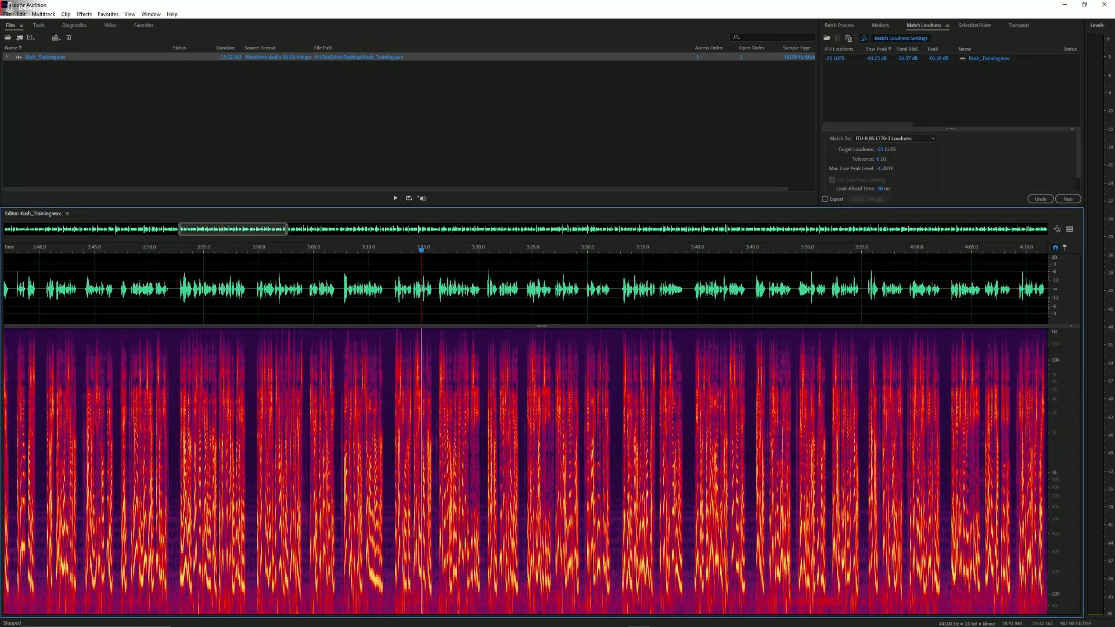
Step: Open the RX 10 Spectral De-noise effect and move its window clear of the waveform around 3:32
{"action": "key", "text": "ctrl+r"}
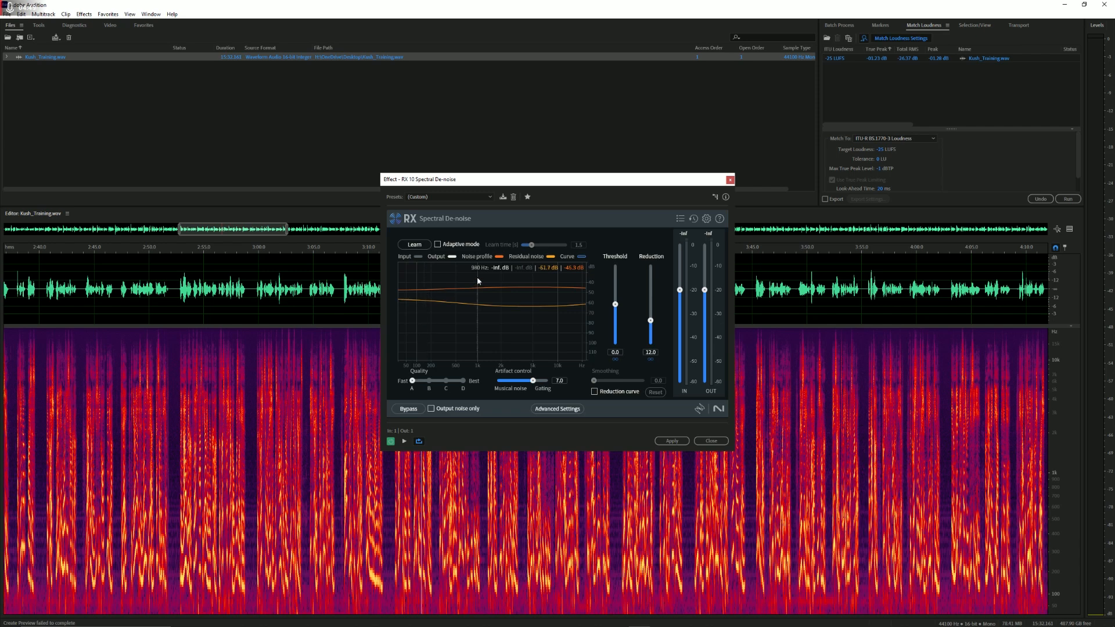
{"action": "left_click_drag", "start_coordinate": [541, 184], "coordinate": [590, 216]}
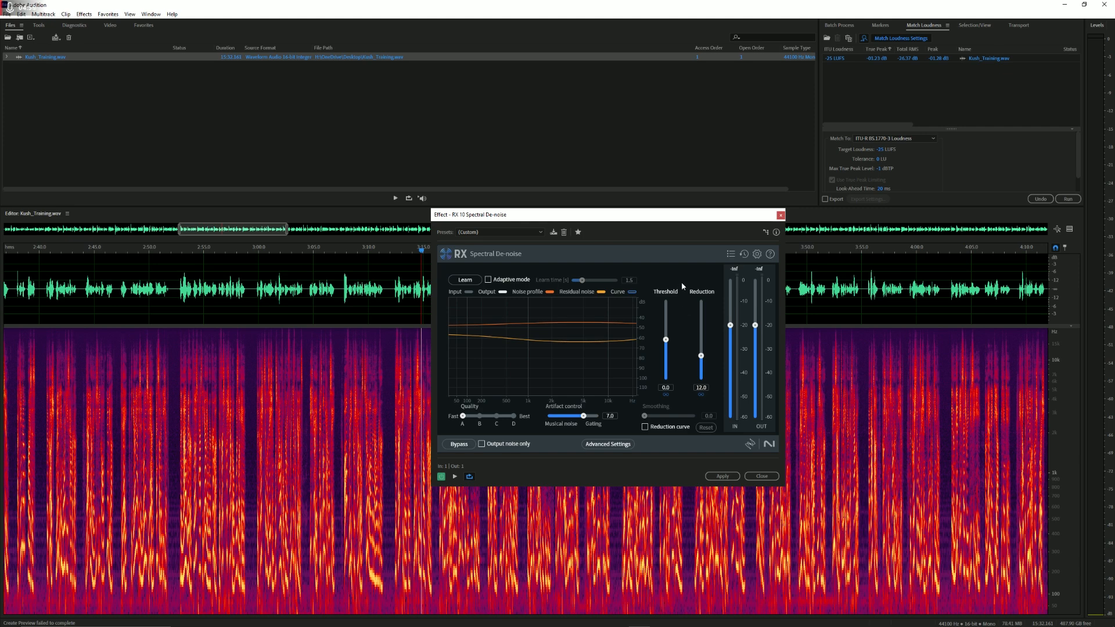
{"action": "left_click_drag", "start_coordinate": [609, 215], "coordinate": [897, 260]}
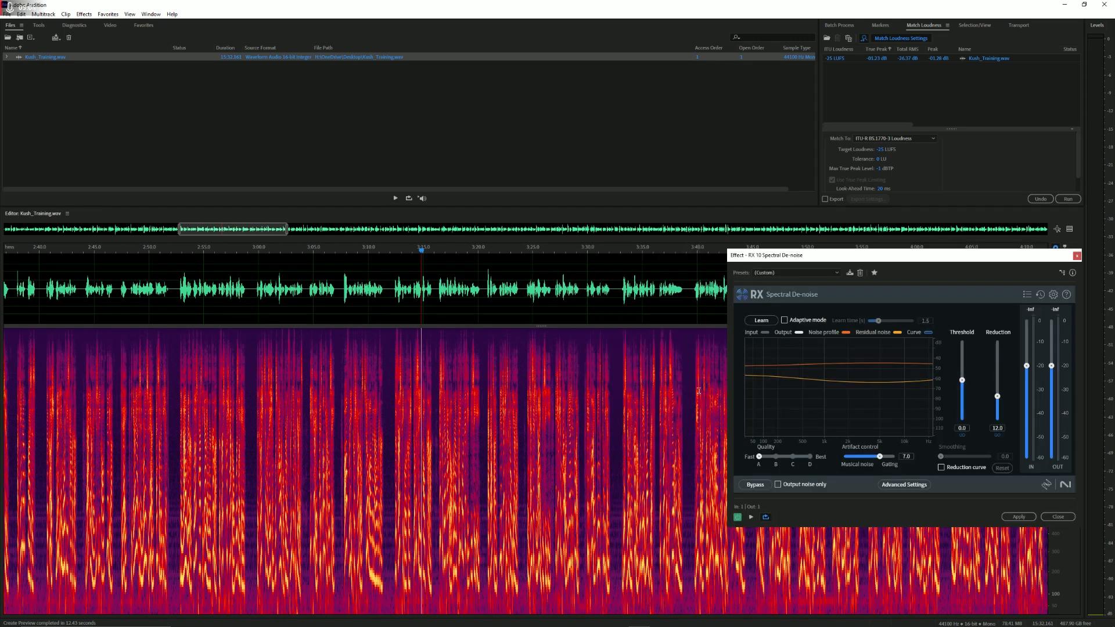
Step: Learn the noise profile in Spectral De-noise while playing the pause from about 3:32.1 to 3:33.1
{"action": "scroll", "coordinate": [698, 391], "scroll_direction": "up", "scroll_amount": 4}
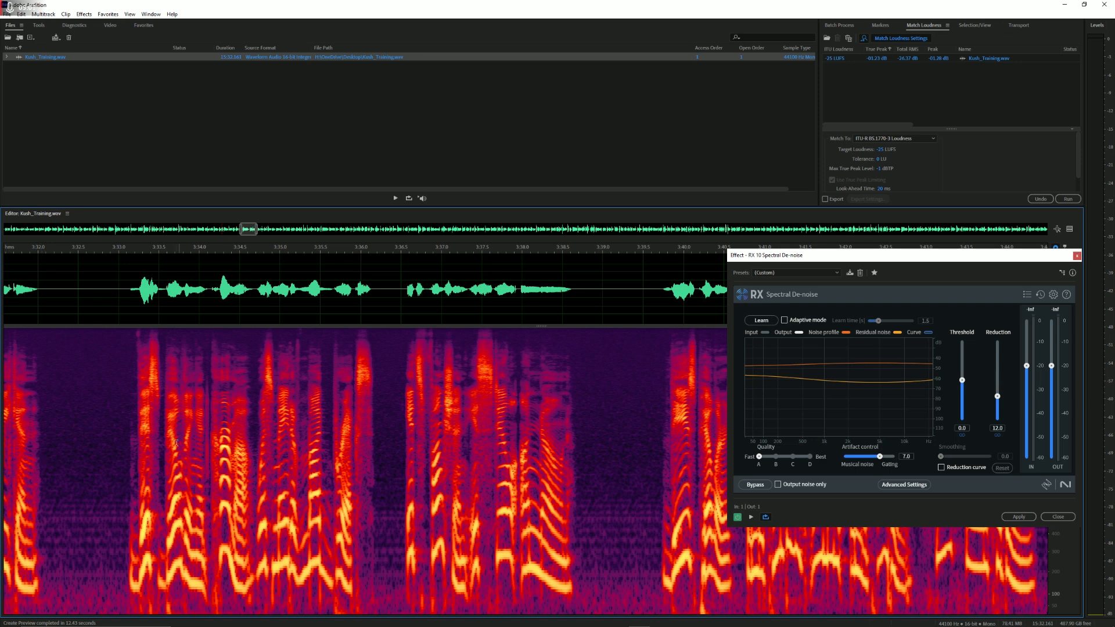
{"action": "left_click_drag", "start_coordinate": [124, 441], "coordinate": [45, 436]}
{"action": "key", "text": "space"}
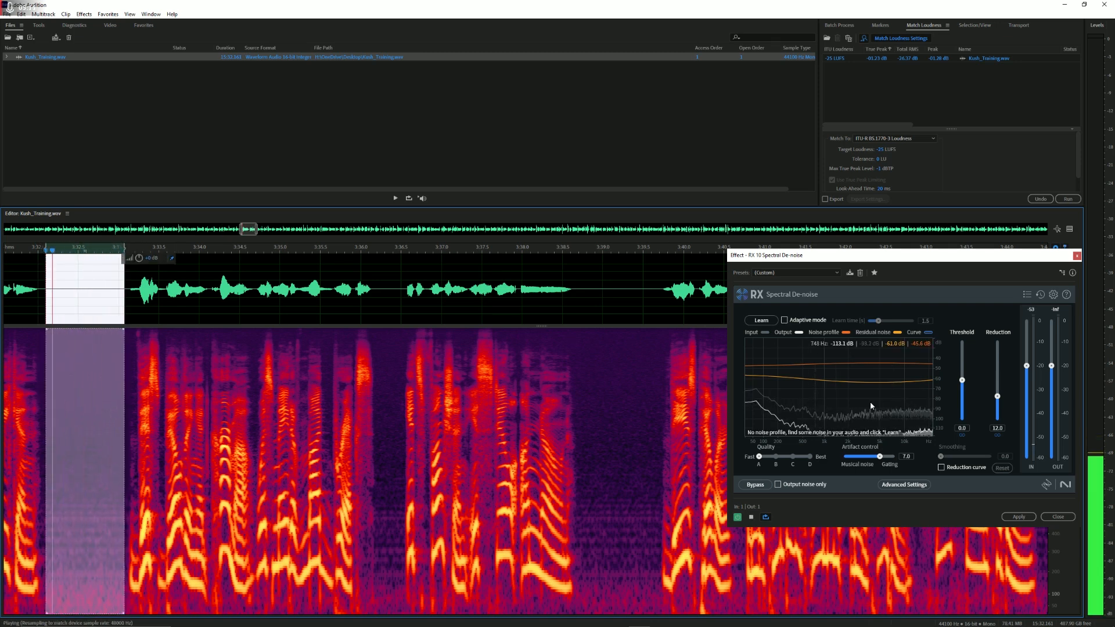
{"action": "left_click", "coordinate": [761, 320]}
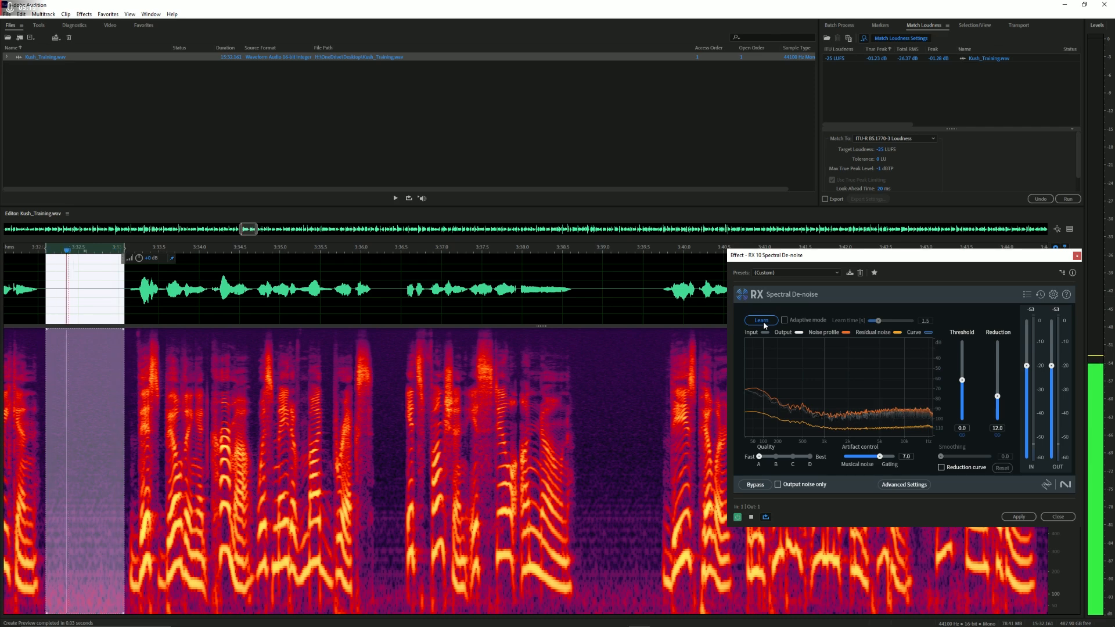
{"action": "left_click", "coordinate": [762, 320]}
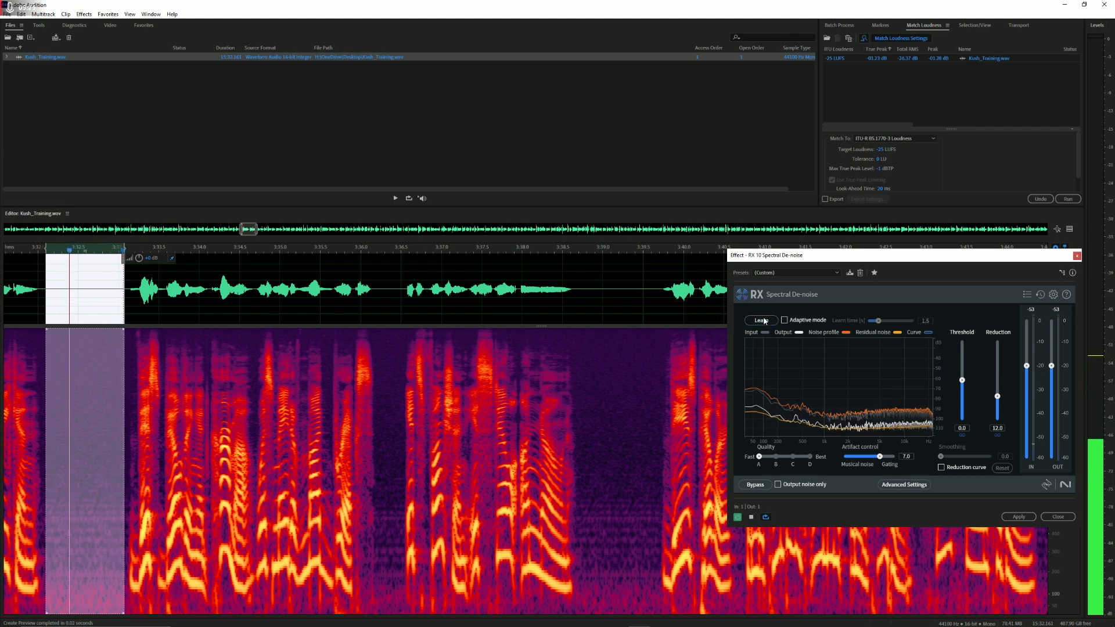
{"action": "key", "text": "space"}
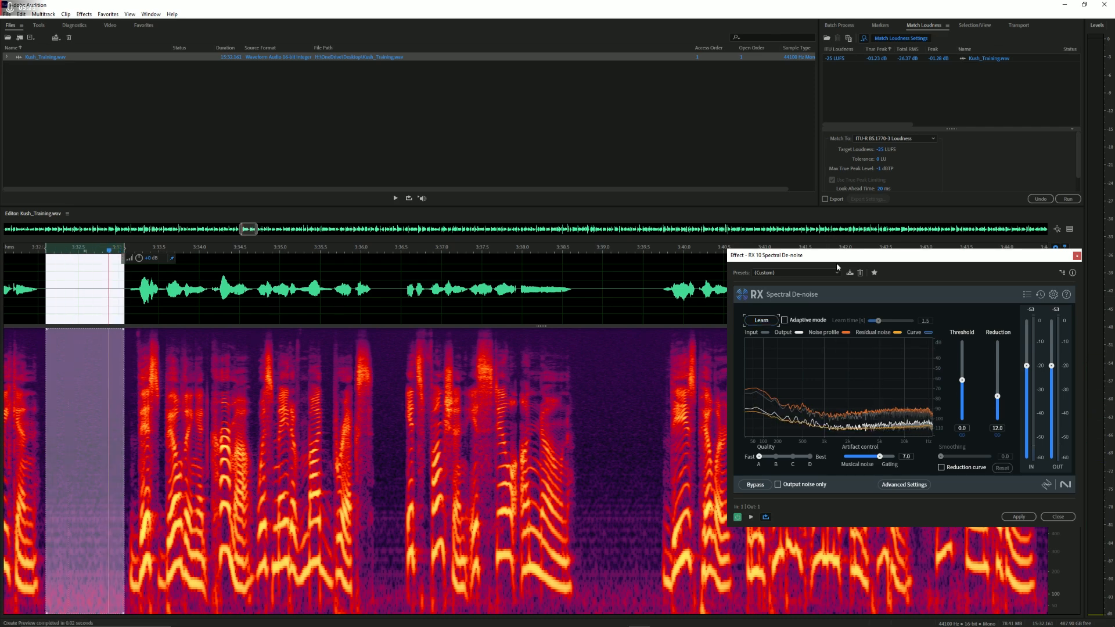
Step: Adjust the spectrum graph's dB range, enable the reduction curve, and lower the curve's low-frequency end
{"action": "left_click_drag", "start_coordinate": [834, 258], "coordinate": [547, 155]}
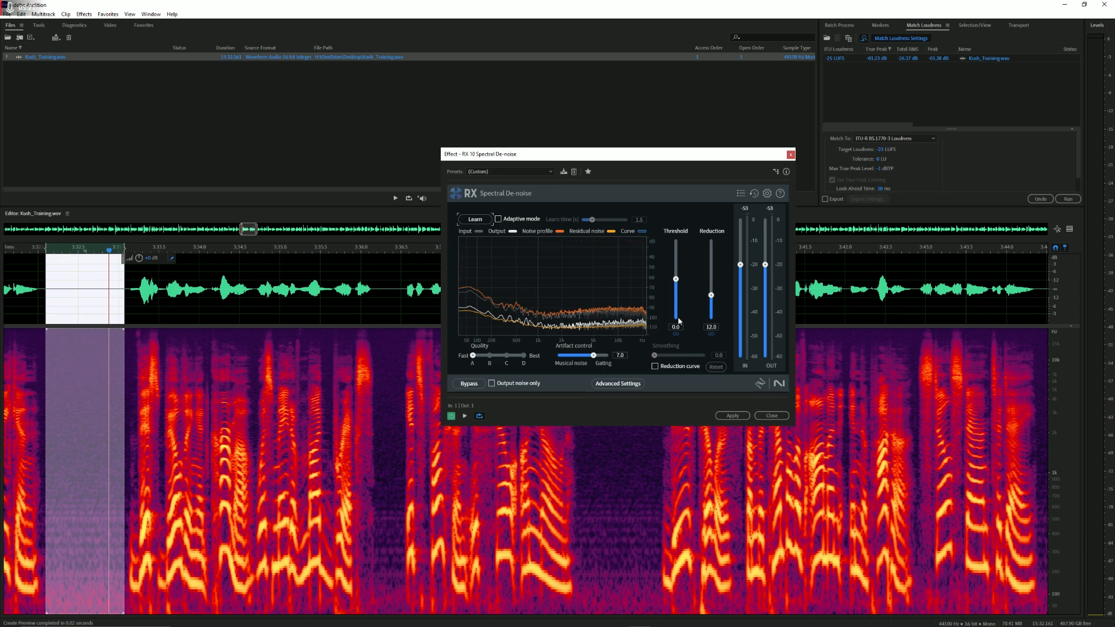
{"action": "left_click_drag", "start_coordinate": [655, 321], "coordinate": [654, 257]}
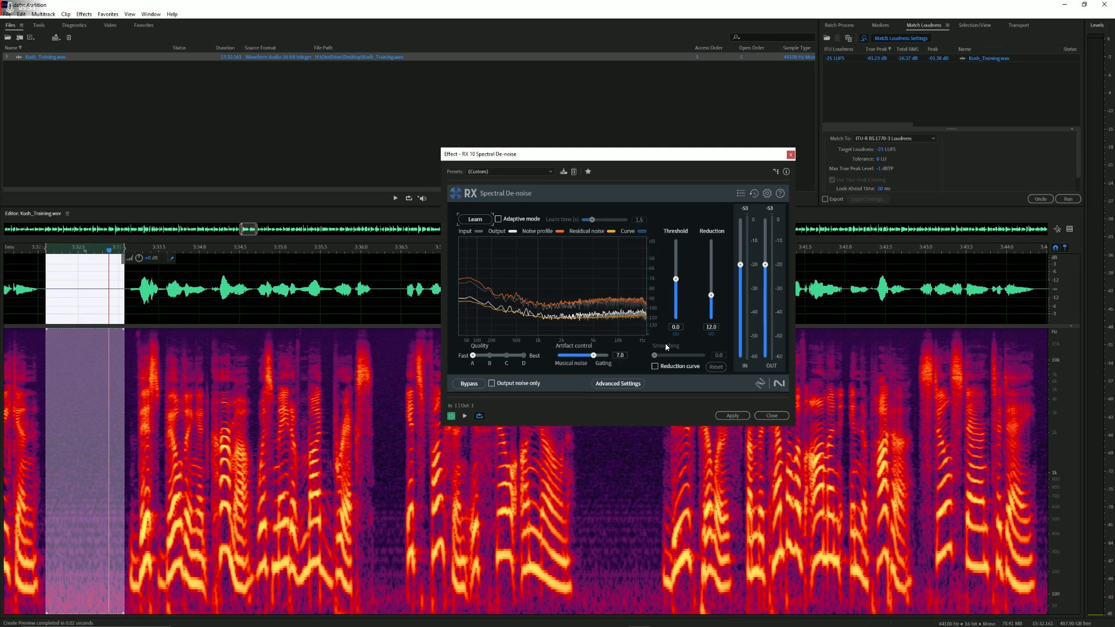
{"action": "left_click", "coordinate": [655, 366]}
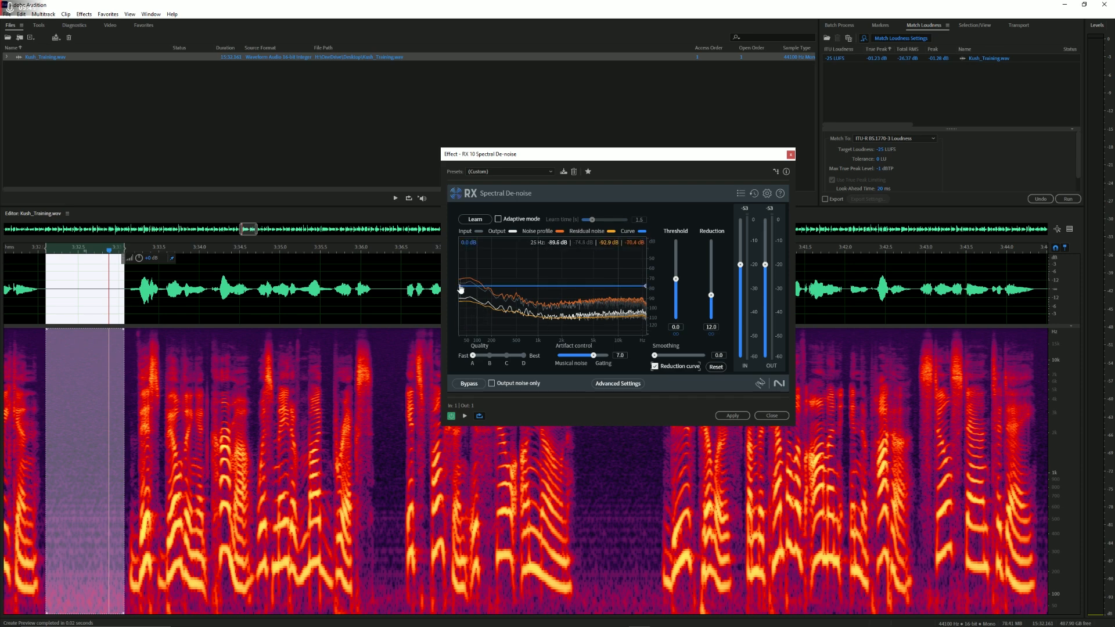
{"action": "left_click_drag", "start_coordinate": [460, 290], "coordinate": [449, 325]}
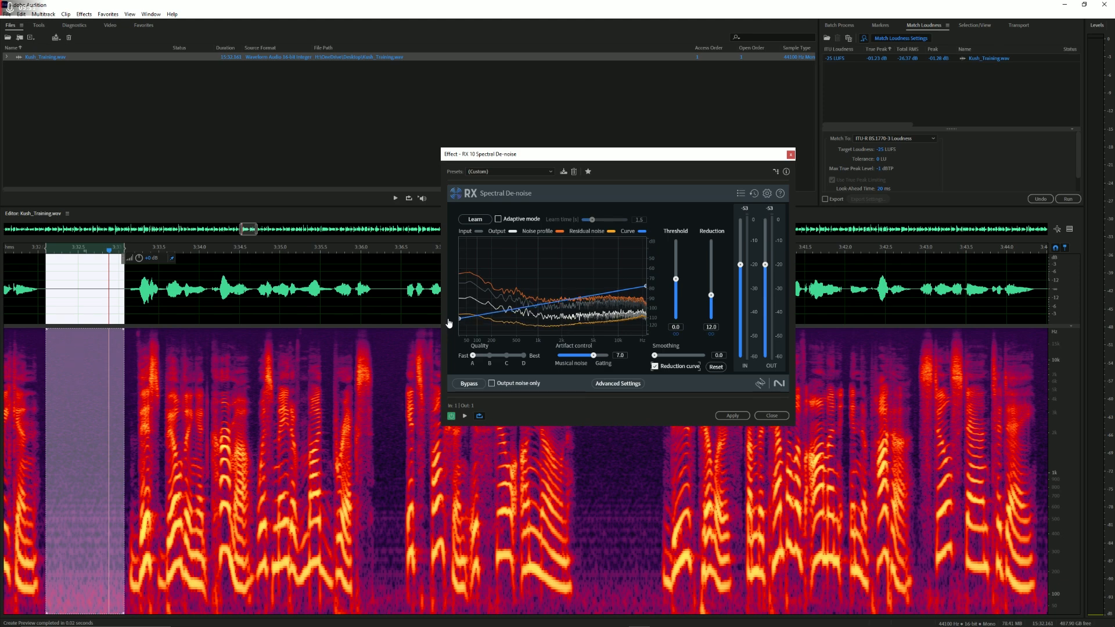
{"action": "left_click_drag", "start_coordinate": [449, 322], "coordinate": [448, 320]}
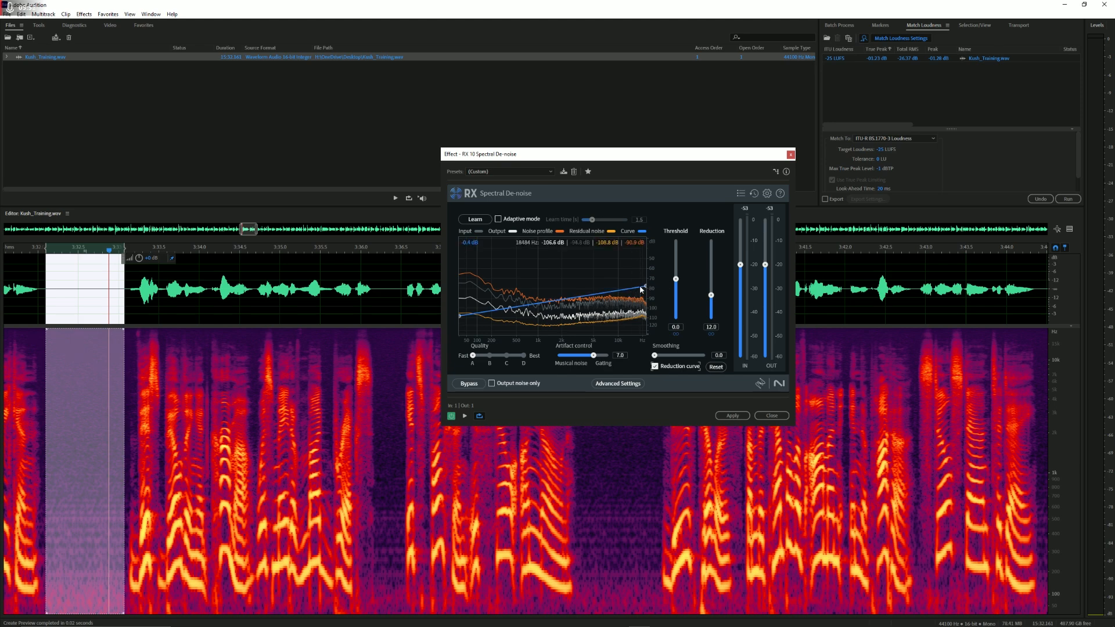
Step: Add points to the reduction curve between about 400 Hz and 10 kHz, raising it across the mid frequencies
{"action": "left_click", "coordinate": [621, 287]}
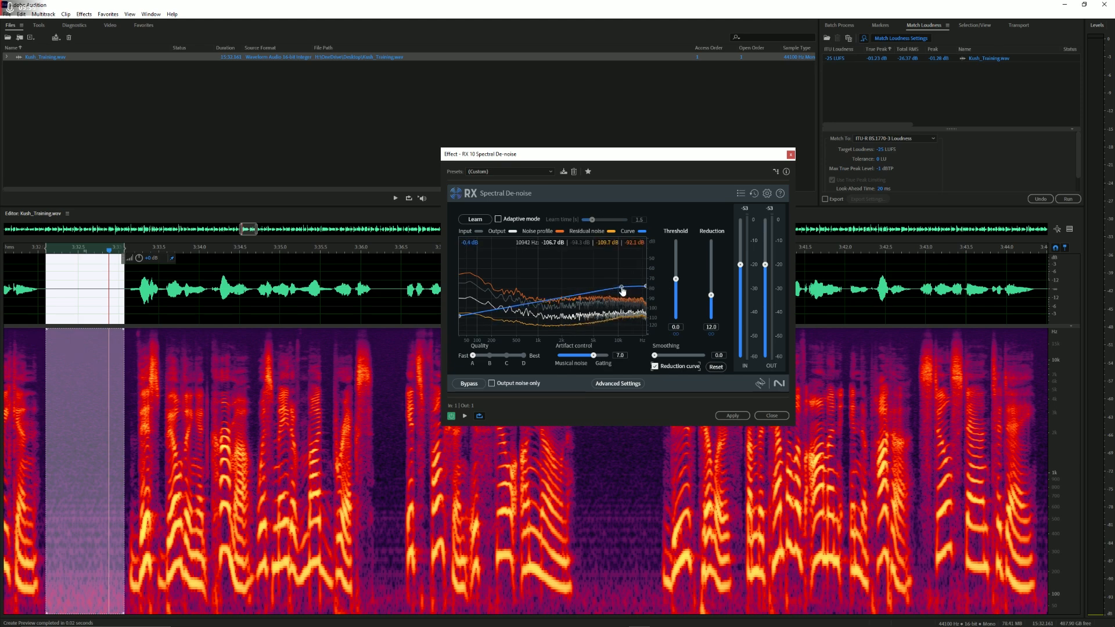
{"action": "left_click_drag", "start_coordinate": [622, 288], "coordinate": [585, 283]}
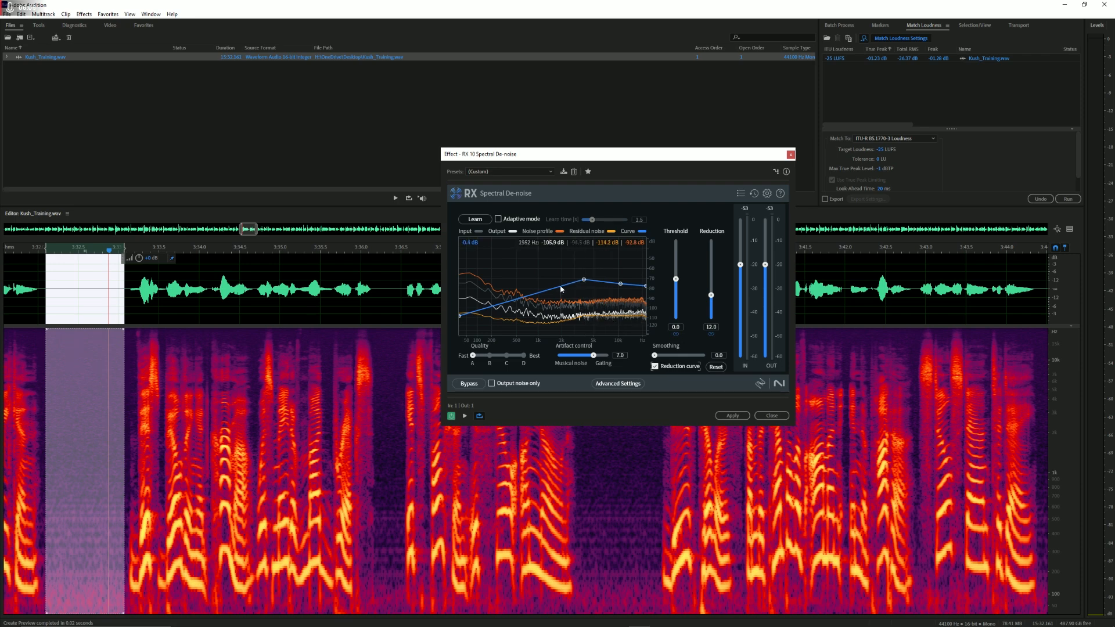
{"action": "left_click_drag", "start_coordinate": [555, 288], "coordinate": [543, 282]}
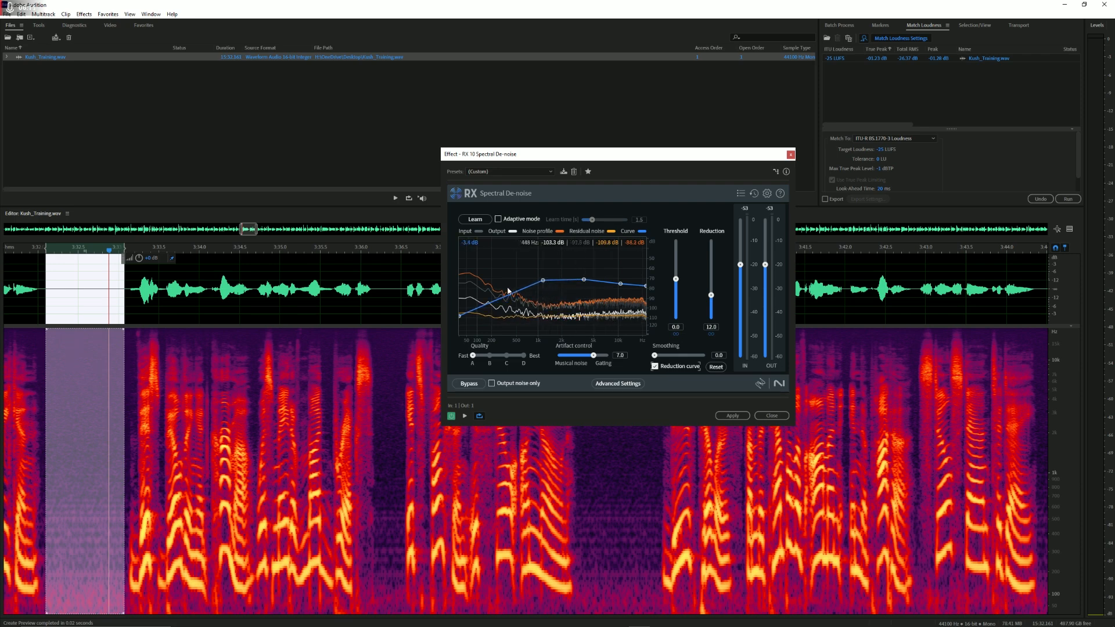
{"action": "left_click", "coordinate": [520, 293]}
{"action": "left_click", "coordinate": [503, 296]}
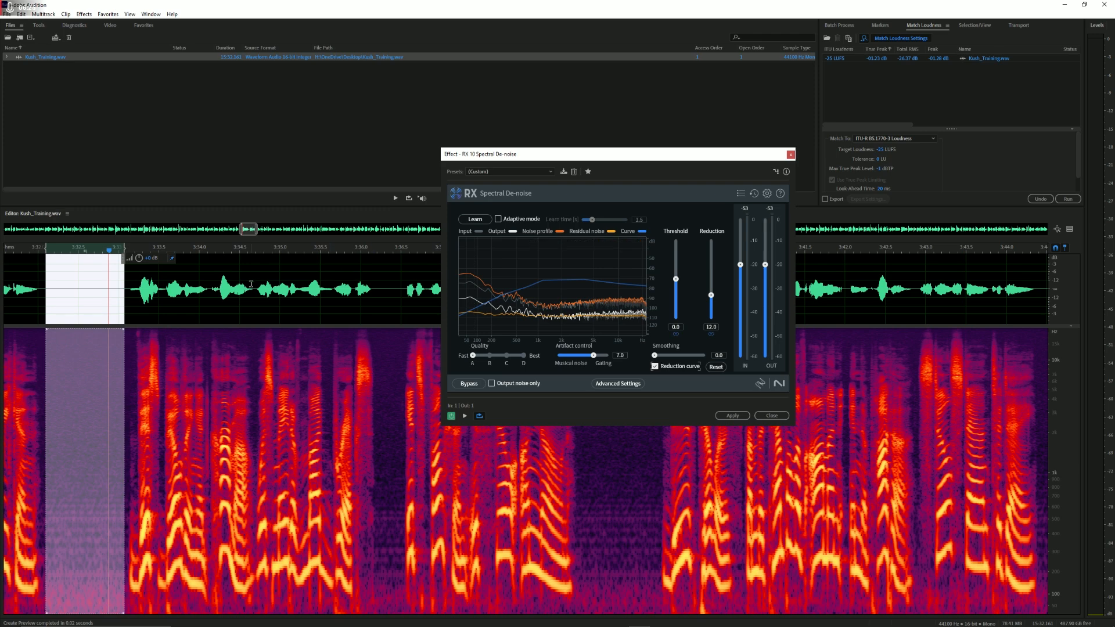
Step: Preview the selected pause through Spectral De-noise and set Reduction to 9.4
{"action": "key", "text": "space"}
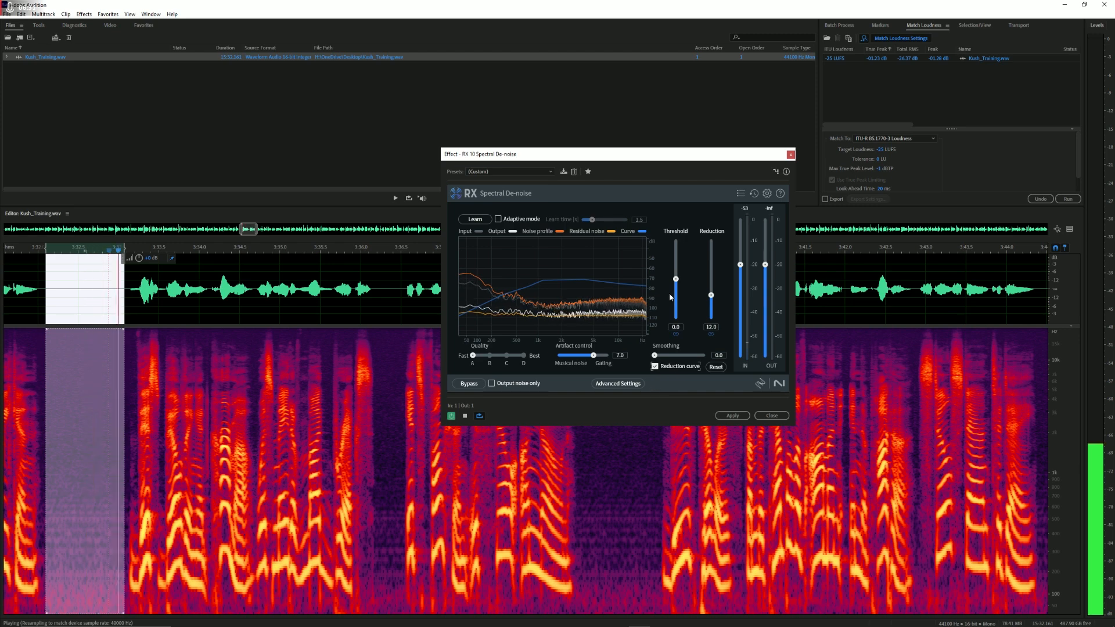
{"action": "left_click_drag", "start_coordinate": [711, 295], "coordinate": [714, 303]}
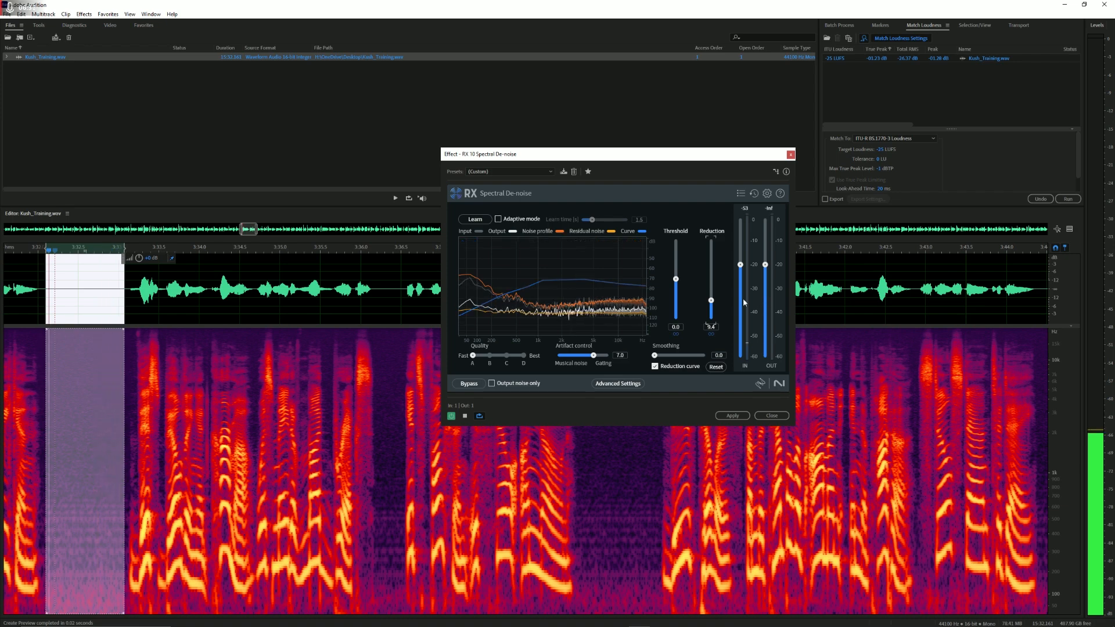
{"action": "key", "text": "space"}
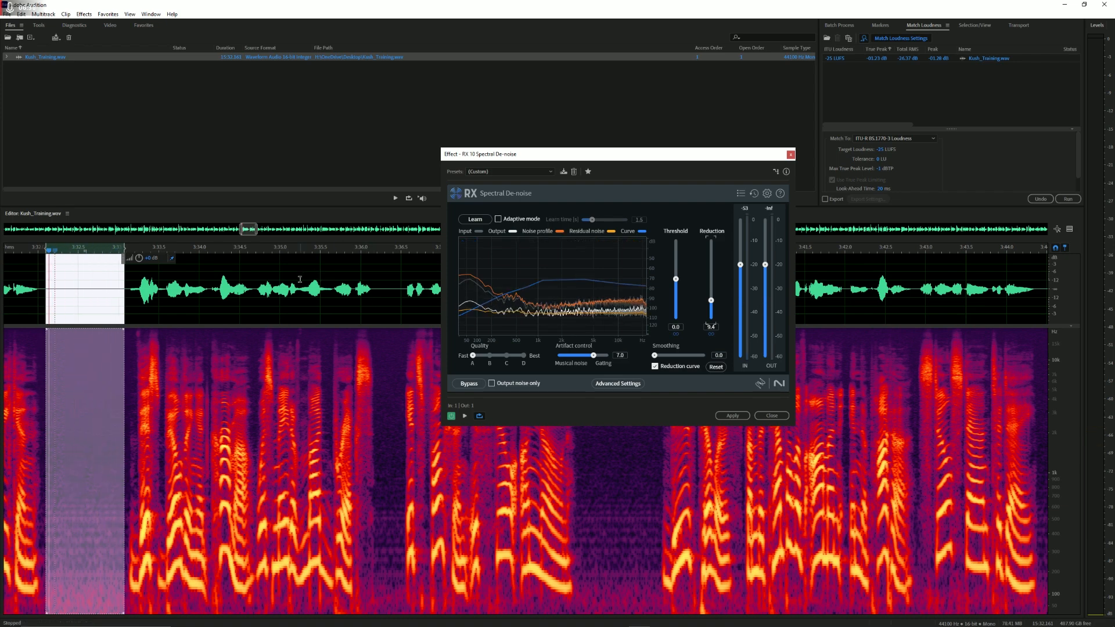
Step: Set the Spectral De-noise quality to D (Best) and shorten the release time in the advanced settings
{"action": "left_click", "coordinate": [506, 355]}
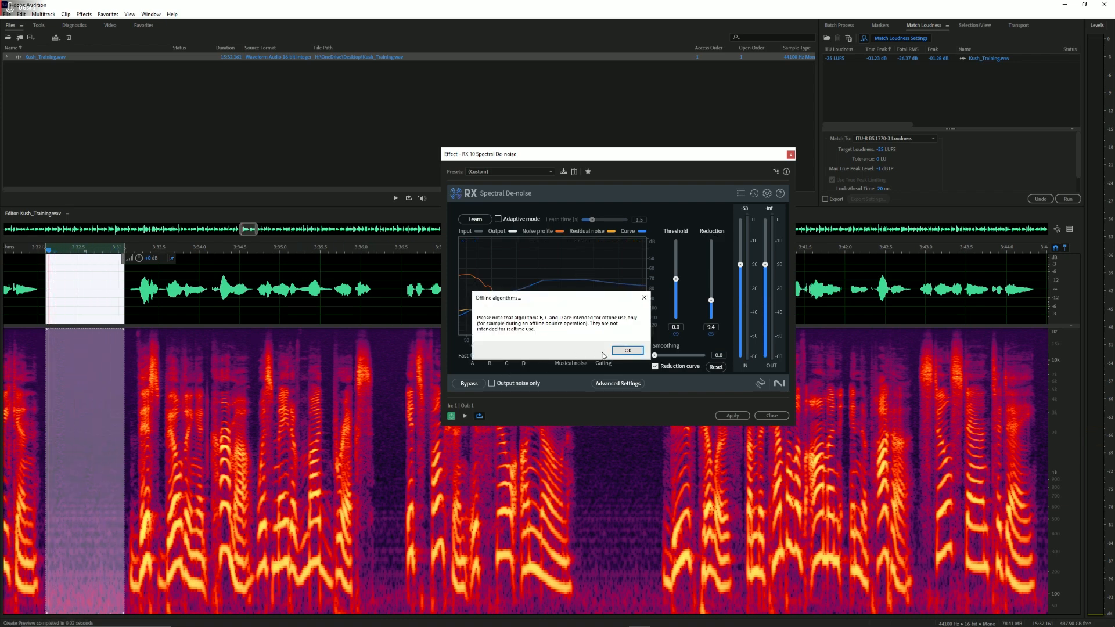
{"action": "left_click", "coordinate": [629, 351]}
{"action": "mouse_move", "coordinate": [523, 355]}
{"action": "left_mouse_down"}
{"action": "mouse_move", "coordinate": [473, 355]}
{"action": "mouse_move", "coordinate": [523, 355]}
{"action": "left_mouse_up"}
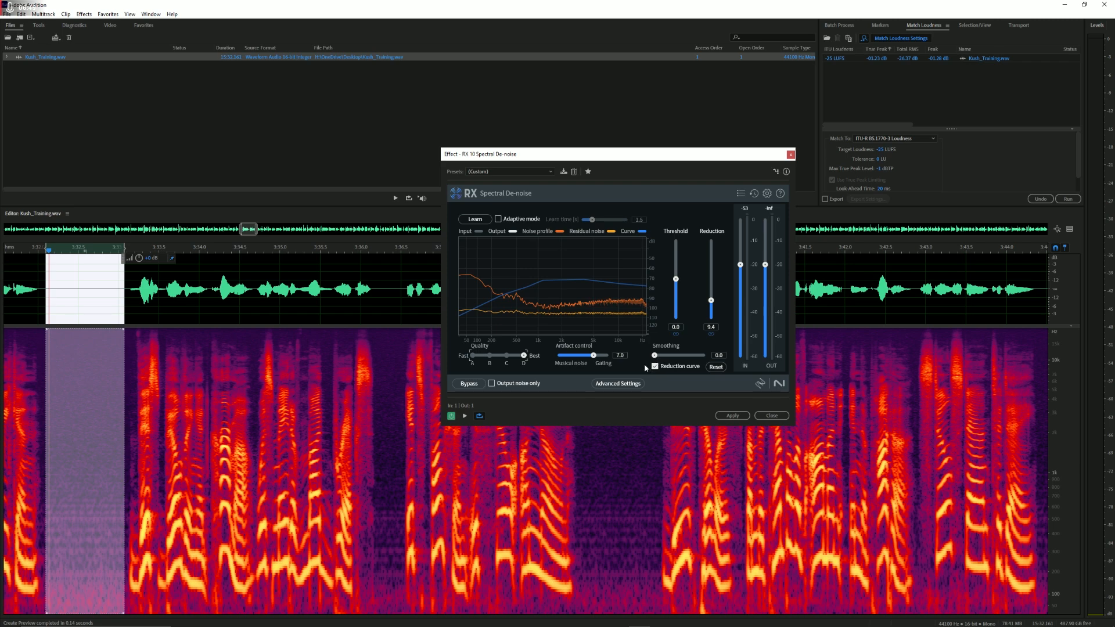
{"action": "left_click", "coordinate": [605, 384]}
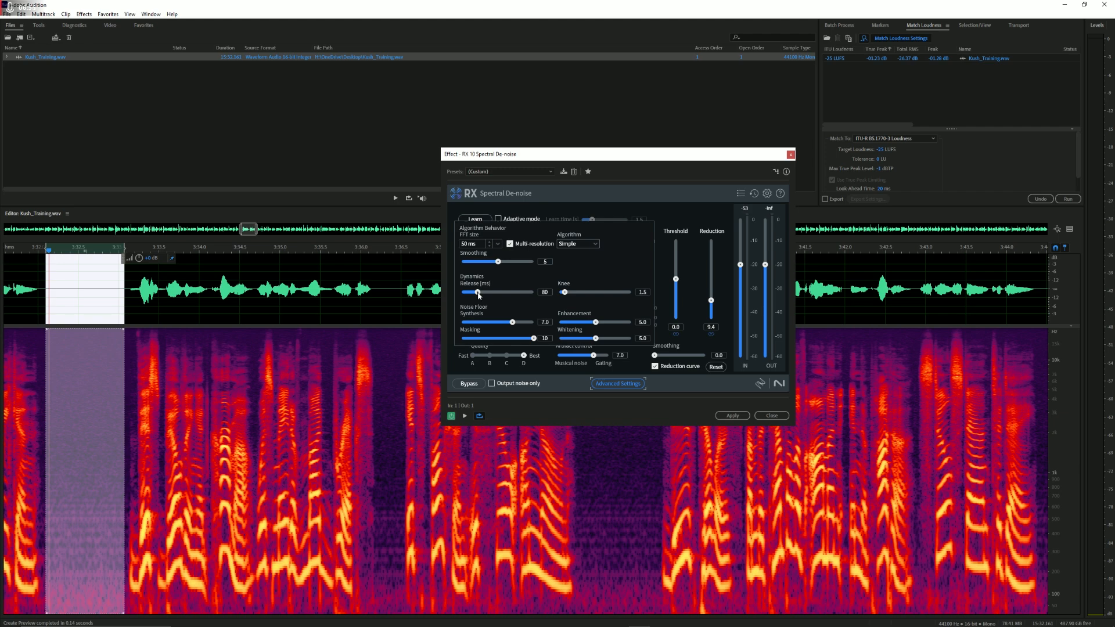
{"action": "left_click_drag", "start_coordinate": [478, 292], "coordinate": [471, 292]}
{"action": "left_click", "coordinate": [618, 383]}
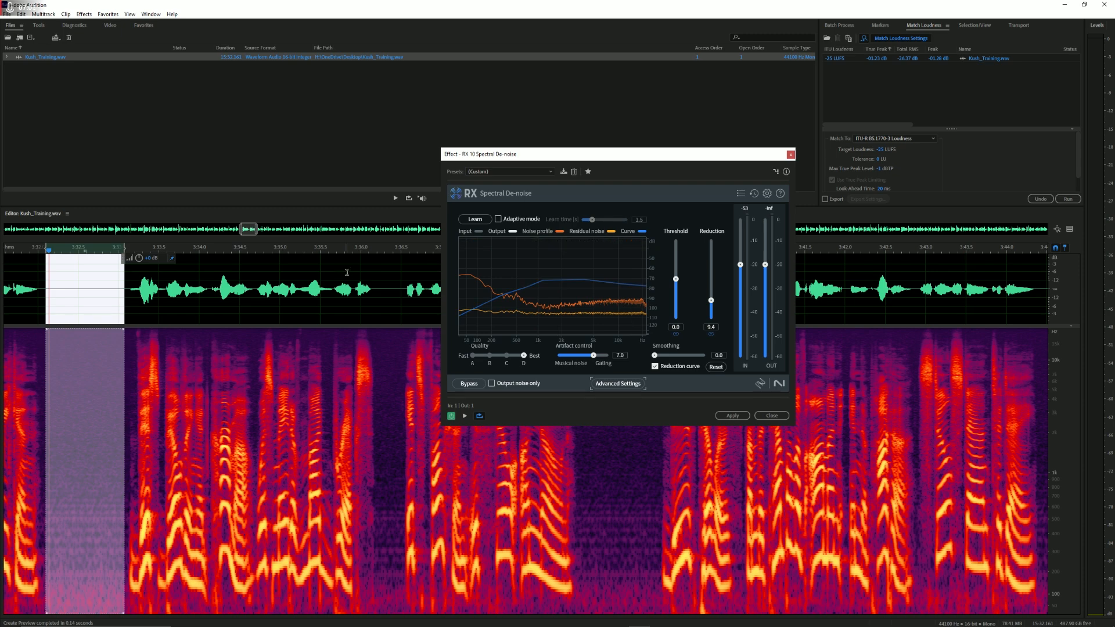
Step: Clear the pause selection, briefly preview the recording near 3:36, and apply Spectral De-noise to the entire file
{"action": "scroll", "coordinate": [383, 301], "scroll_direction": "down", "scroll_amount": 3}
{"action": "left_click", "coordinate": [379, 278]}
{"action": "key", "text": "space"}
{"action": "key", "text": "space"}
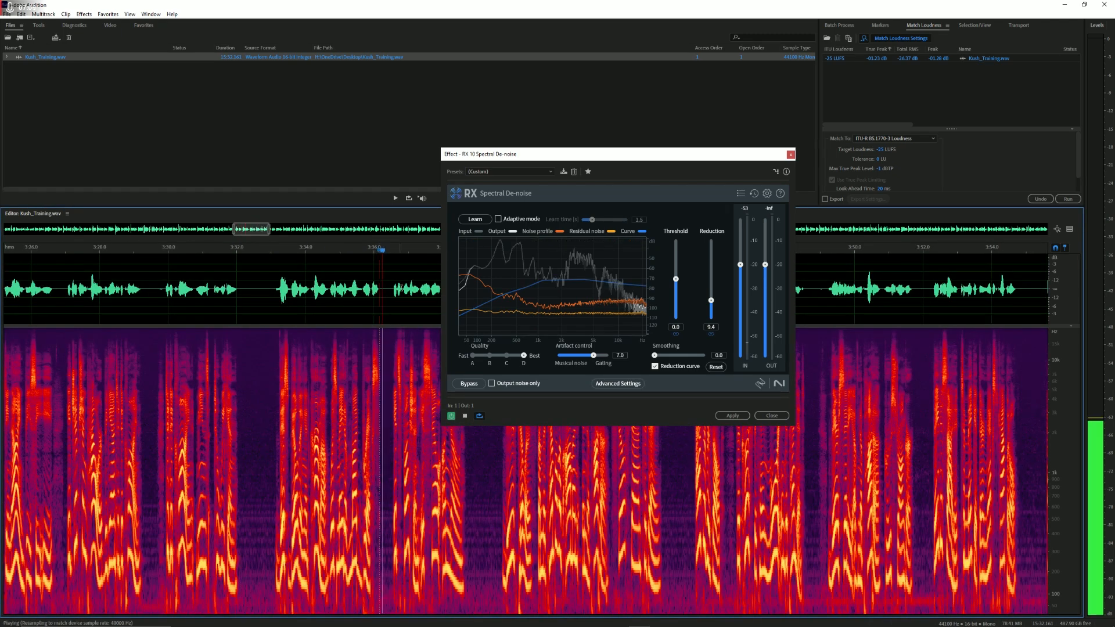
{"action": "left_click", "coordinate": [743, 415]}
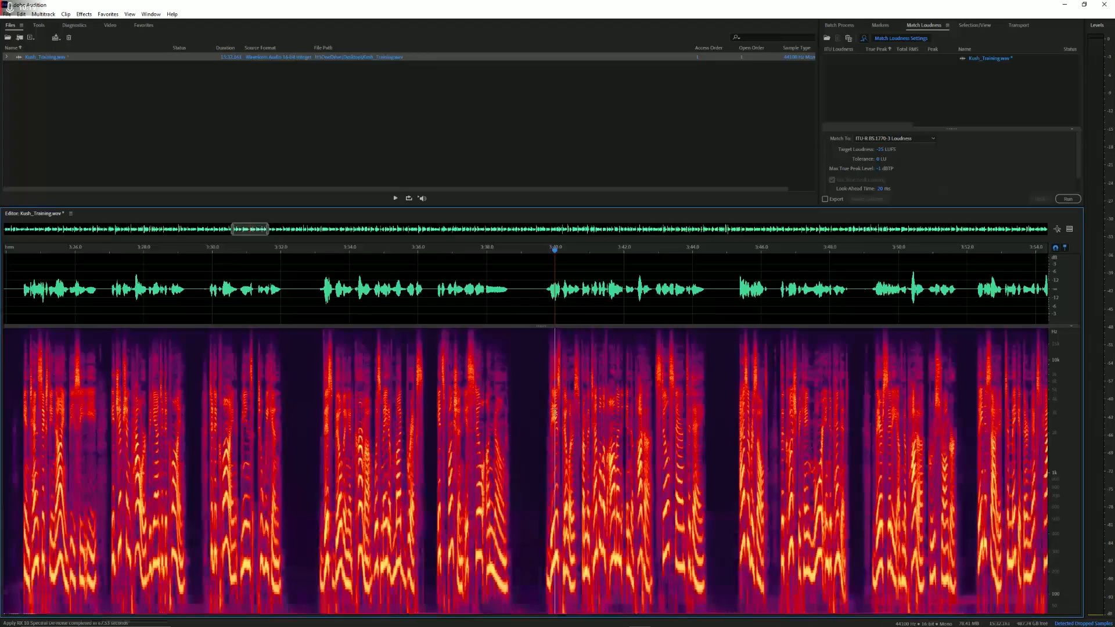
Step: Play the pause from about 3:38.8 to 3:39.7 to check the remaining noise level, then clear the selection
{"action": "scroll", "coordinate": [569, 417], "scroll_direction": "up", "scroll_amount": 4}
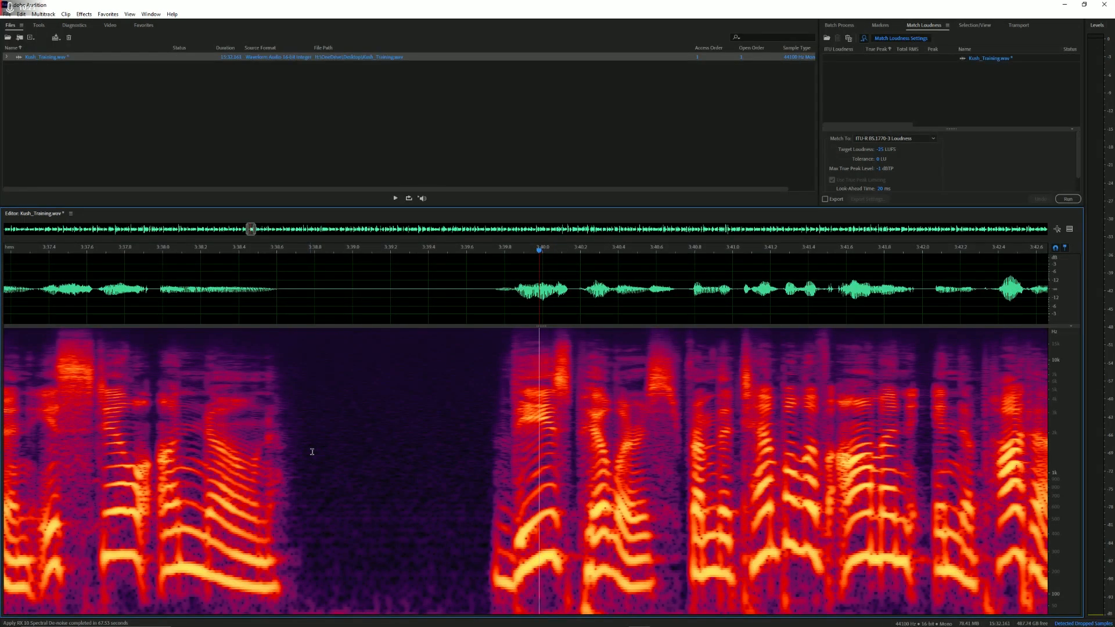
{"action": "left_click_drag", "start_coordinate": [312, 451], "coordinate": [533, 444]}
{"action": "left_click", "coordinate": [571, 416]}
{"action": "scroll", "coordinate": [571, 416], "scroll_direction": "down", "scroll_amount": 3}
{"action": "key", "text": "space"}
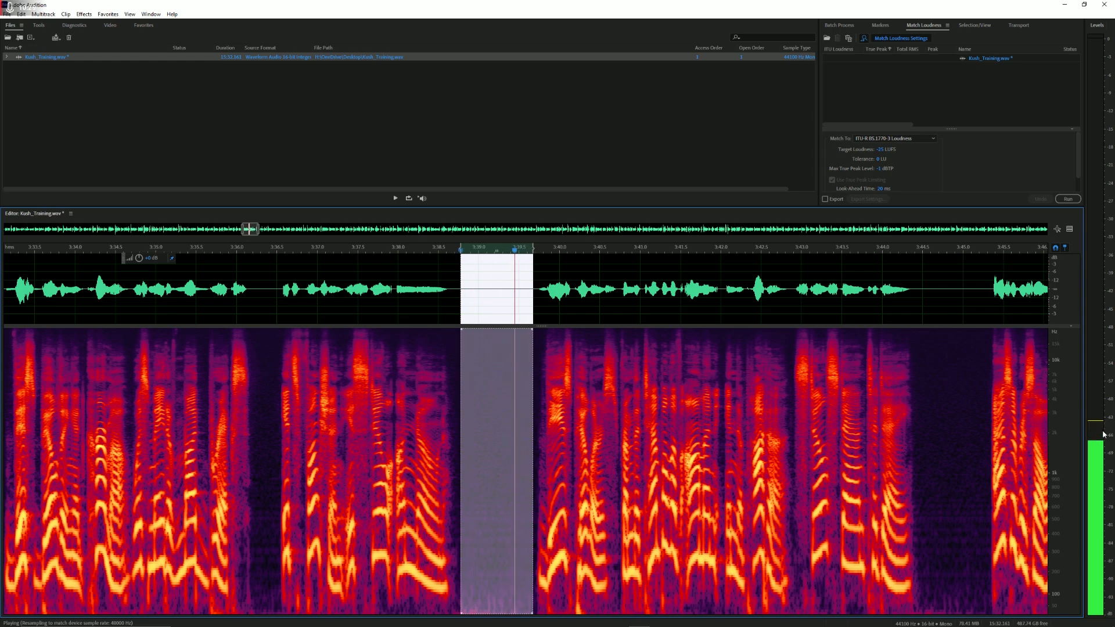
{"action": "left_click", "coordinate": [498, 264]}
{"action": "key", "text": "space"}
{"action": "scroll", "coordinate": [416, 269], "scroll_direction": "down", "scroll_amount": 2}
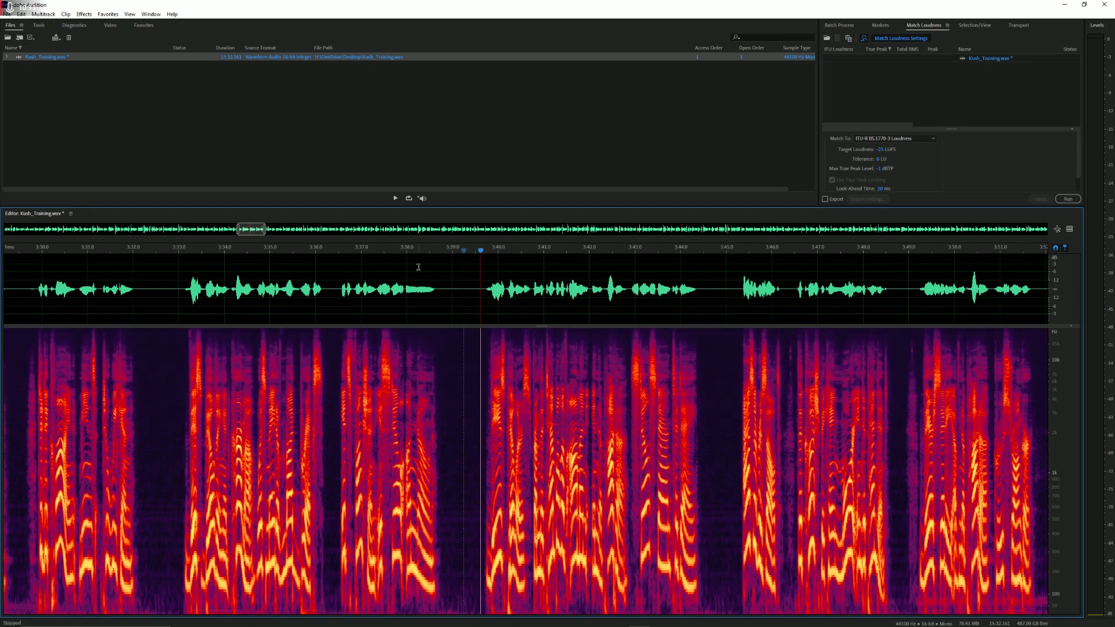